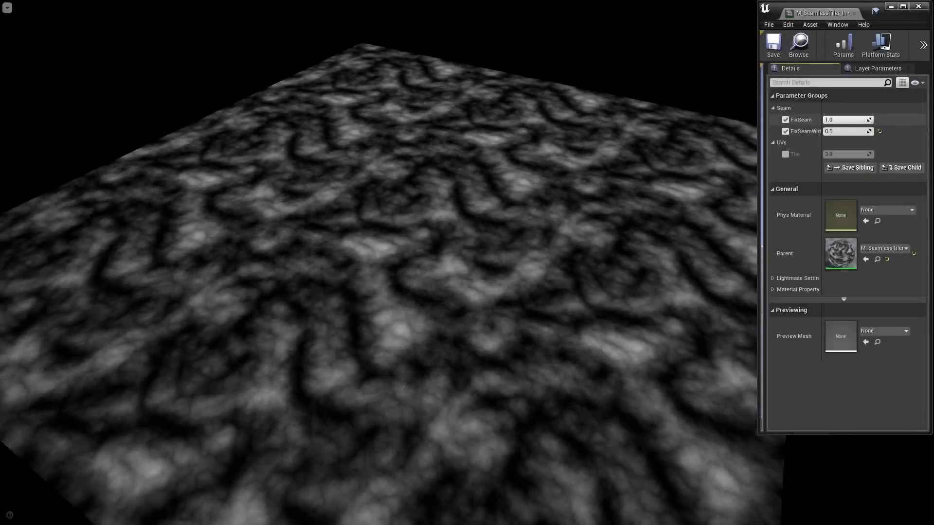
Set the FixSeamWidth parameter to 0.2 in the material instance and inspect the seams on the tiled plane
mouse_move(863, 120)
left_mouse_down()
mouse_move(824, 119)
mouse_move(872, 120)
mouse_move(841, 132)
mouse_move(831, 131)
mouse_move(864, 132)
mouse_move(826, 120)
mouse_move(872, 119)
mouse_move(837, 132)
mouse_move(853, 132)
left_mouse_up()
type("0.2")
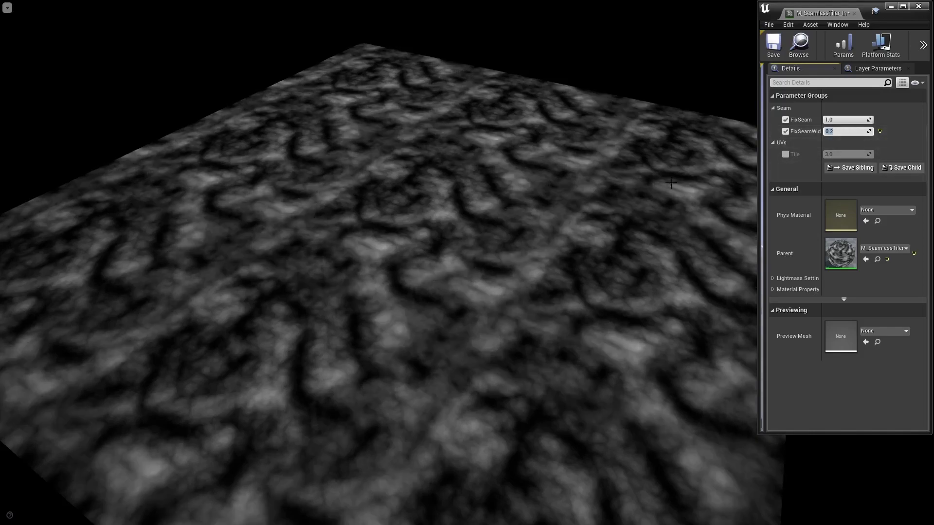
left_click_drag(607, 211, 633, 210, "alt")
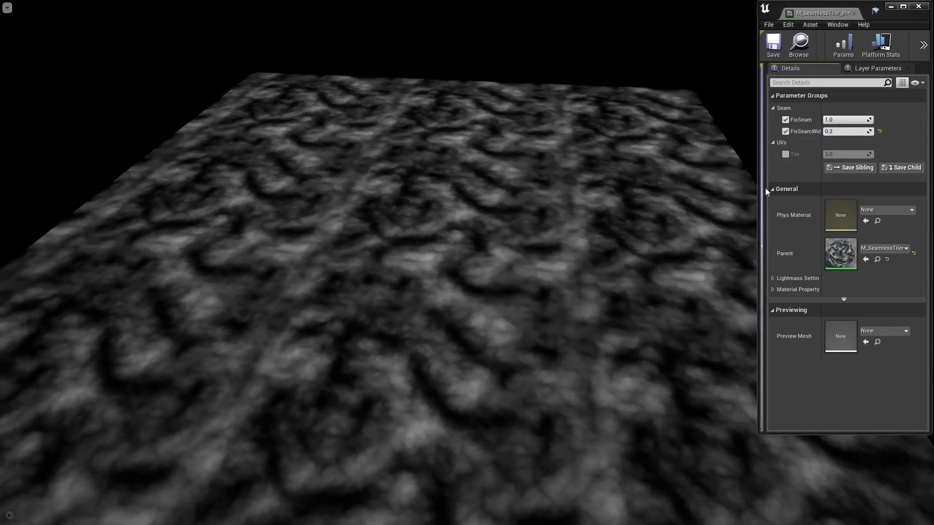
left_click_drag(847, 154, 863, 131)
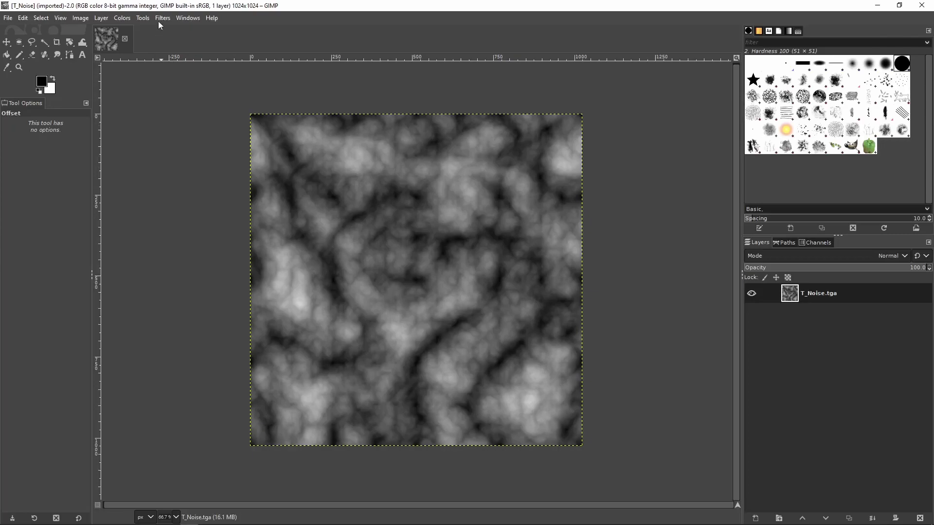
Switch to GIMP and apply the Tile Seamless filter to the T_Noise.tga image
left_click(160, 19)
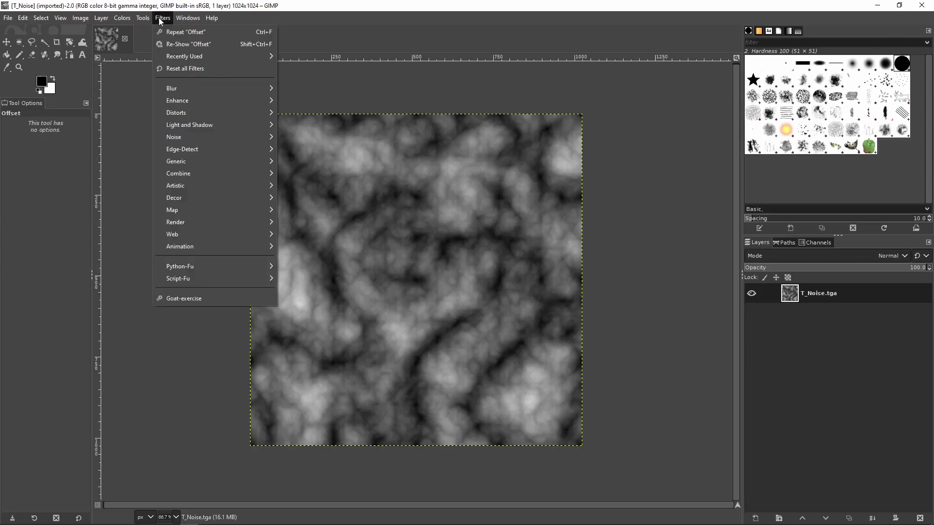
mouse_move(194, 208)
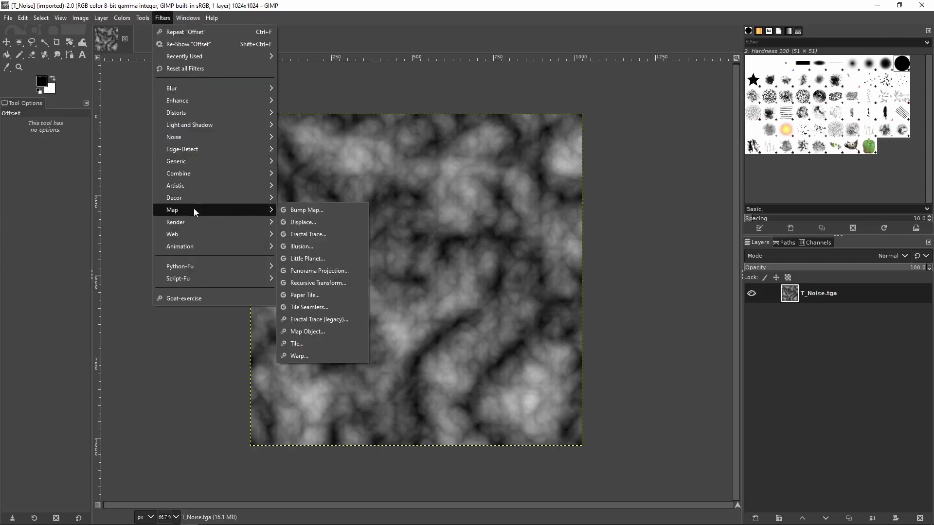
left_click(322, 306)
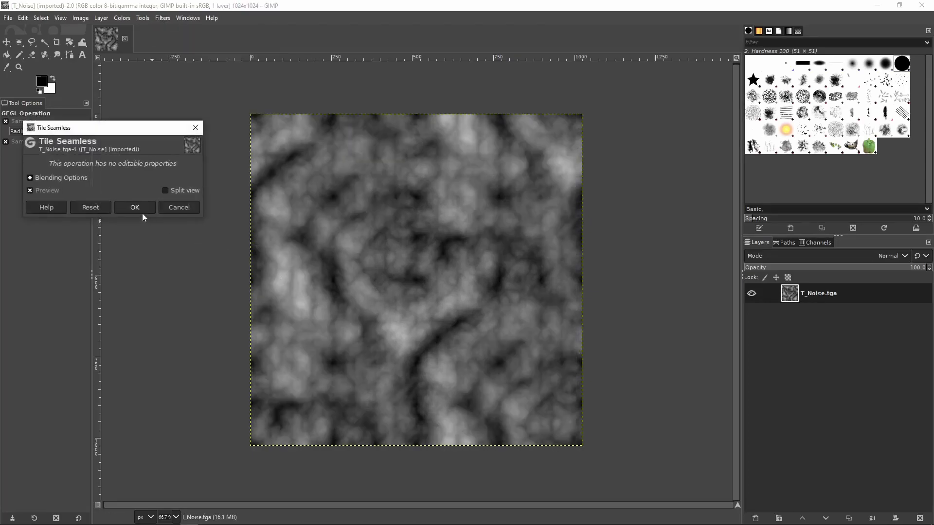
left_click(134, 207)
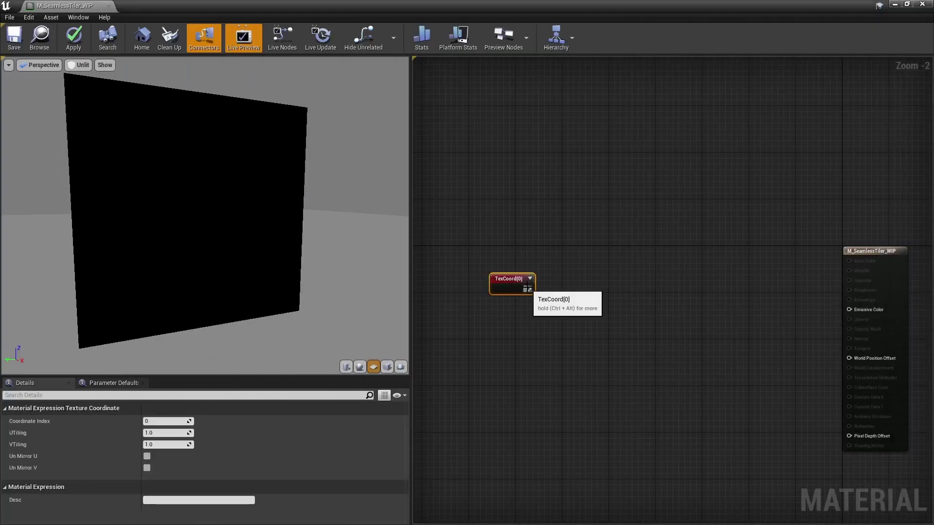
Multiply the TexCoord node by a new scalar parameter named Tile with a default value of 3
type("sca")
left_click_drag(551, 308, 500, 313)
key("Return")
type("Tile")
left_click(166, 453)
type("3")
key("Return")
Add a Texture Sample using T_Noise, feed its UVs from the Multiply, and connect its RGB output to Emissive Color
left_click_drag(575, 299, 598, 300)
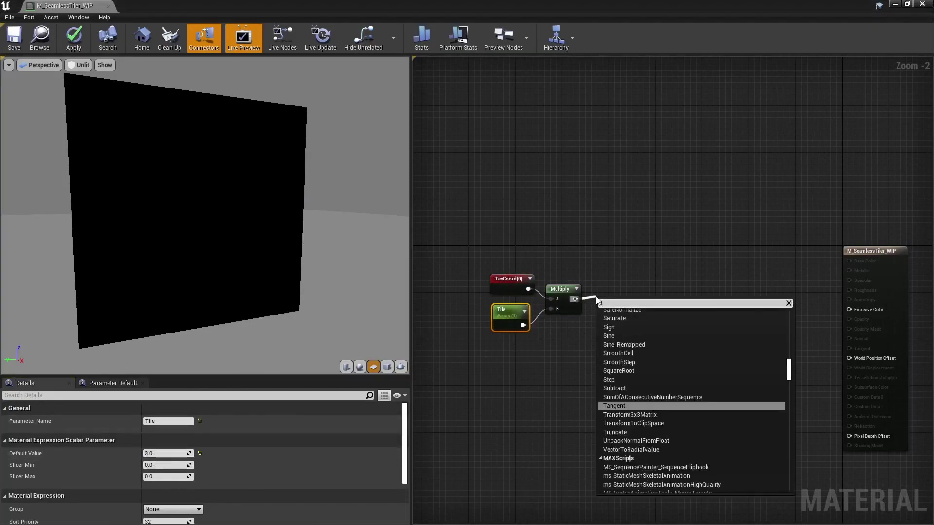
type("text sam")
key("Return")
left_click(206, 509)
left_click(232, 382)
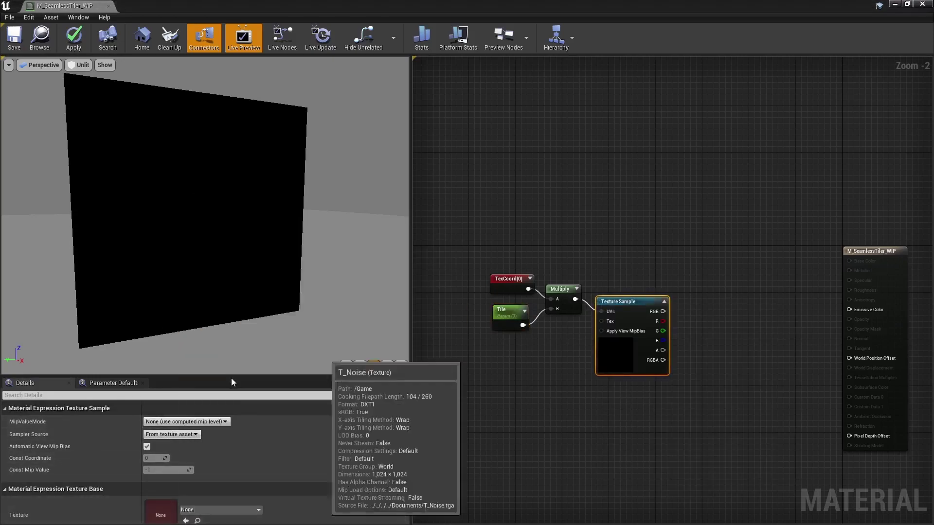
left_click_drag(663, 312, 849, 310)
Align the TexCoord, Tile, Multiply and Texture Sample nodes so their connections run straight
left_click_drag(479, 264, 663, 303)
key("q")
left_click_drag(605, 333, 572, 312)
left_click_drag(470, 294, 469, 313)
left_click_drag(461, 244, 535, 302)
right_click_drag(530, 292, 613, 295)
Feed the Multiply result into a Frac node above the texture, then split it with BreakOutFloat2Components
left_click_drag(610, 274, 647, 112)
left_click(574, 232)
type("fr")
key("Return")
left_click(652, 143)
right_click_drag(652, 143, 593, 210)
type("brea")
left_click_drag(594, 185, 638, 185)
key("Return")
Add a SphereMask fed by the R component, with a constant of 0 as its B input
left_click_drag(687, 184, 674, 212)
type("sphere")
key("Return")
left_click(805, 175)
type("cons")
key("Return")
Drive the SphereMask's Radius with a new scalar parameter named FixSeamWidth, default value 0.1
left_click_drag(771, 205, 670, 250)
type("sca")
key("Return")
type("FixSeamWidth")
key("Return")
left_click(165, 454)
type(".1")
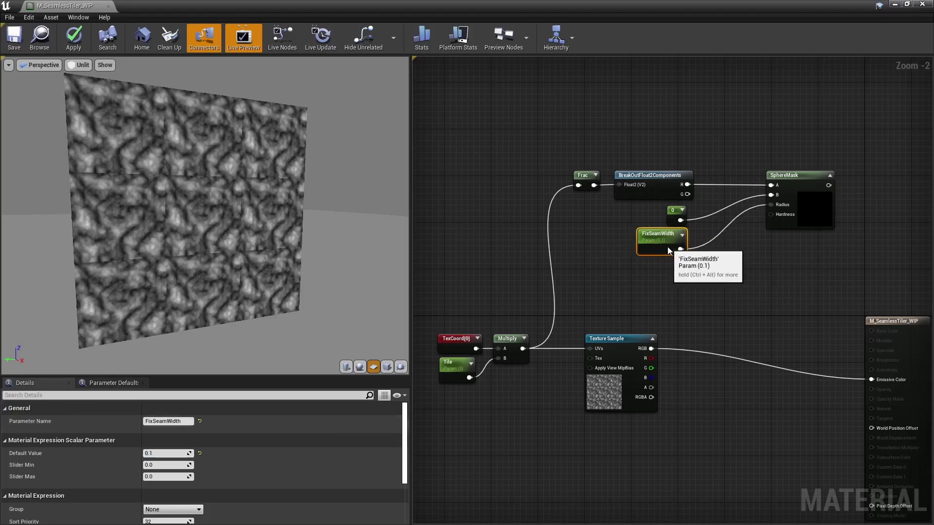
Set the SphereMask's hardness to 0 and move the node closer to its inputs
left_click(813, 221)
left_click(163, 433)
type("00.0")
key("Return")
left_click(759, 265)
left_click_drag(813, 220, 784, 220)
Duplicate the SphereMask below the first and wire it to the G component, the 0 constant and FixSeamWidth
key("ctrl+c")
key("ctrl+v")
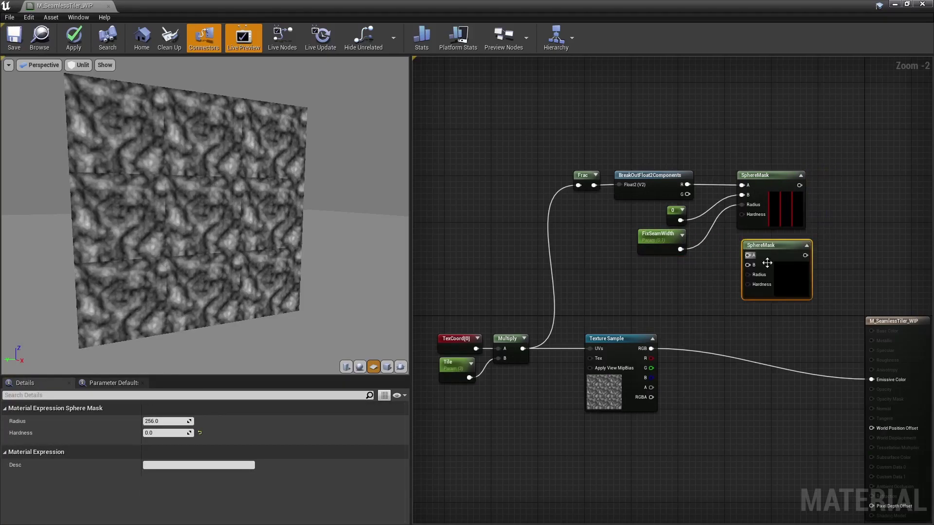
left_click_drag(783, 282, 777, 277)
left_click_drag(694, 195, 687, 194)
left_click_drag(763, 269, 764, 263)
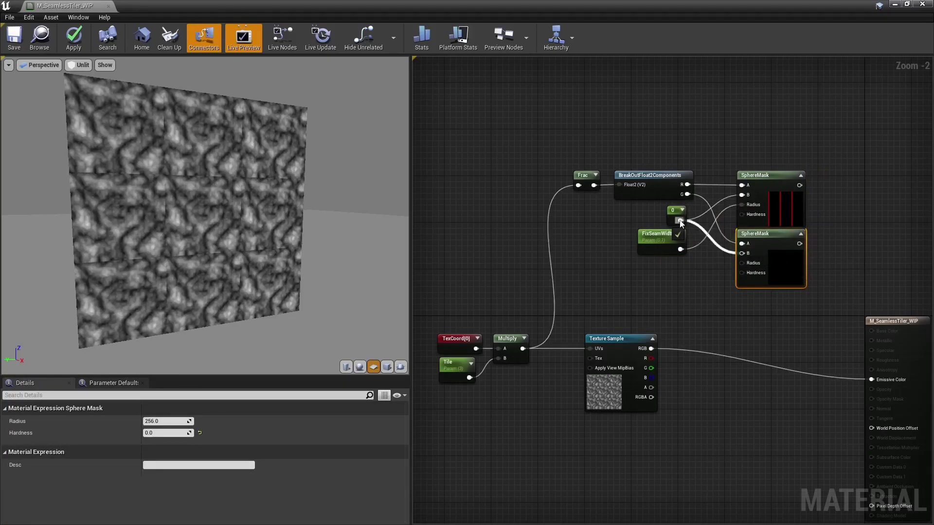
left_click_drag(680, 221, 680, 221)
left_click_drag(680, 249, 744, 264)
Move the whole mask node group upward, away from the Texture Sample nodes
left_click_drag(820, 311, 584, 170)
left_click_drag(646, 240, 604, 135)
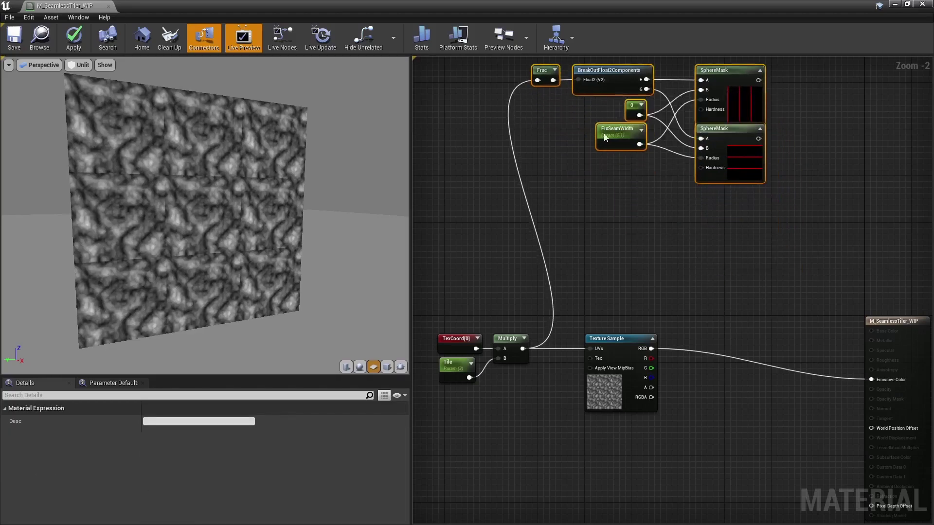
right_click_drag(605, 134, 611, 163)
Duplicate both SphereMasks below the originals and connect the R and G components and FixSeamWidth to the copies
left_click_drag(681, 87, 709, 179)
key("ctrl+c")
key("ctrl+v")
left_click_drag(744, 234, 757, 242)
left_click_drag(708, 226, 708, 283)
left_click_drag(646, 173, 708, 304)
Duplicate the 0 constant, set the copy to 1, and connect it to the B inputs of the two lower SphereMasks
left_click(639, 138)
key("ctrl+c")
key("ctrl+v")
left_click(179, 420)
type("1")
key("Return")
left_click_drag(646, 208, 709, 294)
Combine the first and third SphereMasks with a Max node, and the second and fourth with a duplicated Max
left_click_drag(766, 109, 791, 106)
type("max")
key("Return")
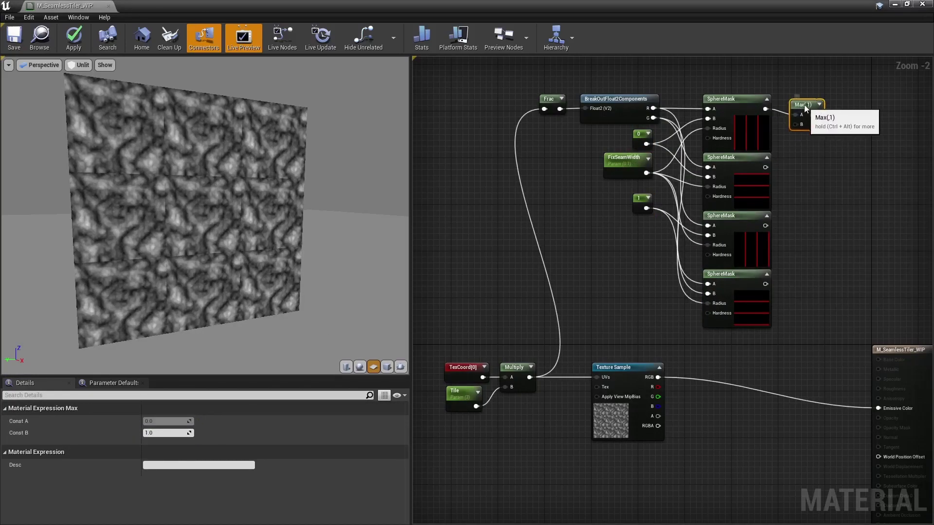
left_click_drag(765, 225, 796, 119)
key("ctrl+c")
key("ctrl+v")
left_click_drag(766, 168, 797, 180)
left_click_drag(803, 183, 766, 287)
Add a named reroute declaration called XMask to the upper Max output
left_click_drag(810, 109, 827, 111)
type("named")
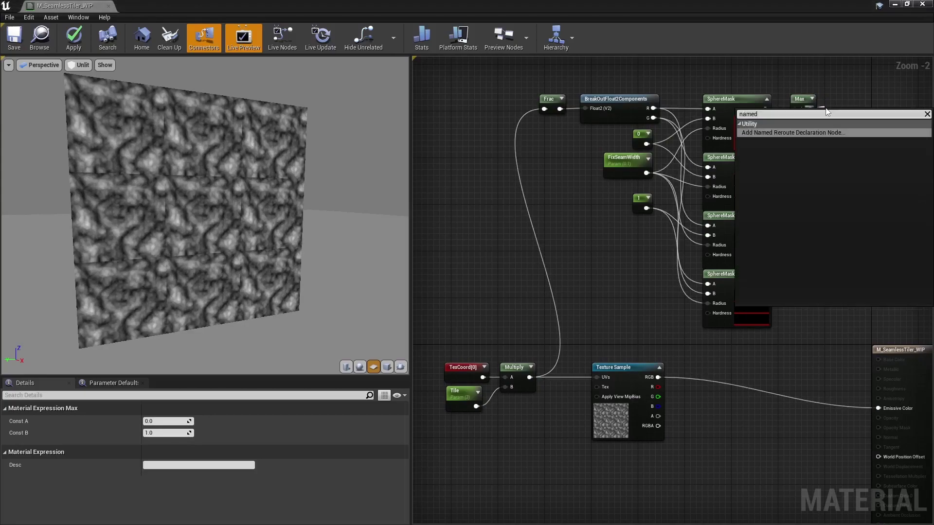
key("Return")
type("XMask")
Add a named reroute declaration called YMask to the lower Max output, coloured R 1, G 0, B 0.1
left_click_drag(810, 167, 814, 171)
type("named")
key("Return")
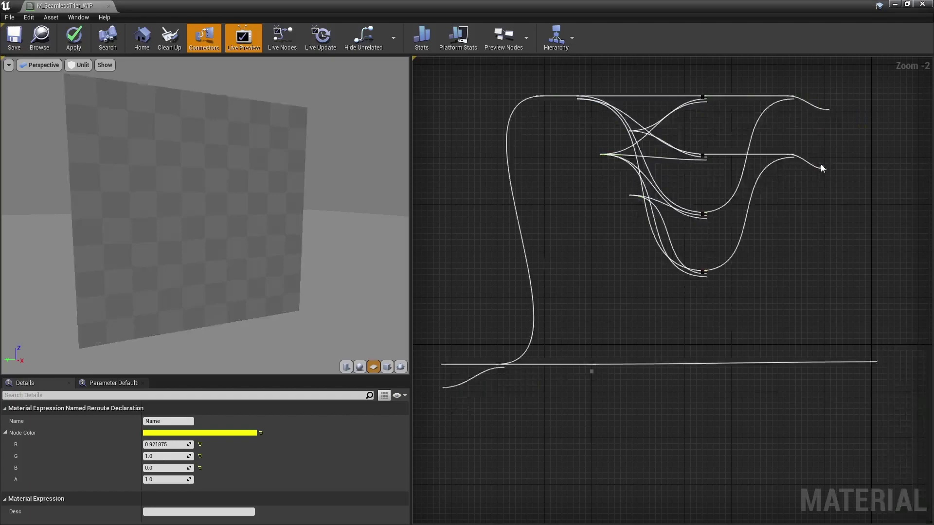
type("YMask")
key("Return")
left_click(166, 444)
type("1")
left_click(166, 456)
type("0")
left_click(166, 468)
type("0.1")
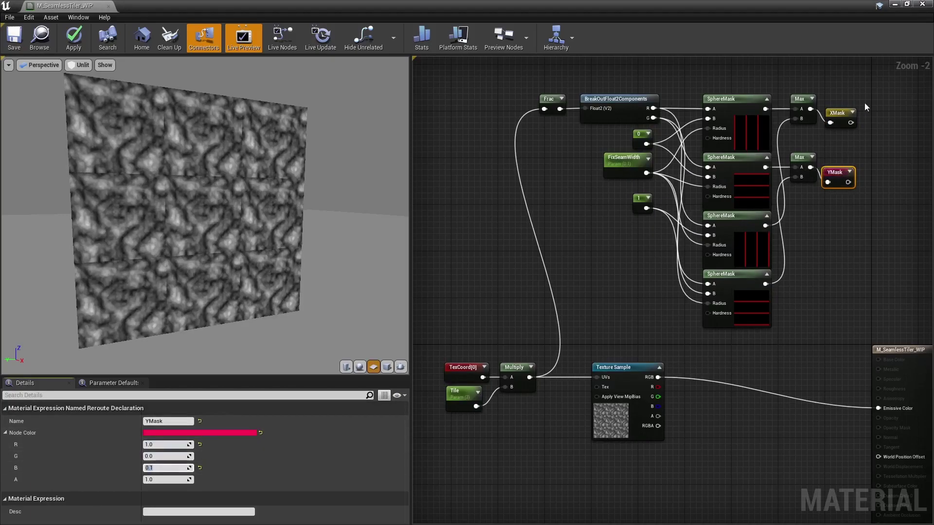
Match the XMask node's colour to YMask, expand both reroute previews and stack the two nodes
left_click(837, 113)
left_click(853, 113)
left_click(849, 173)
left_click_drag(845, 139, 844, 124)
Move the complete mask network, from Frac to the XMask and YMask nodes, farther from the texture nodes
scroll(827, 234, "down", 1)
left_click_drag(808, 316, 494, 90)
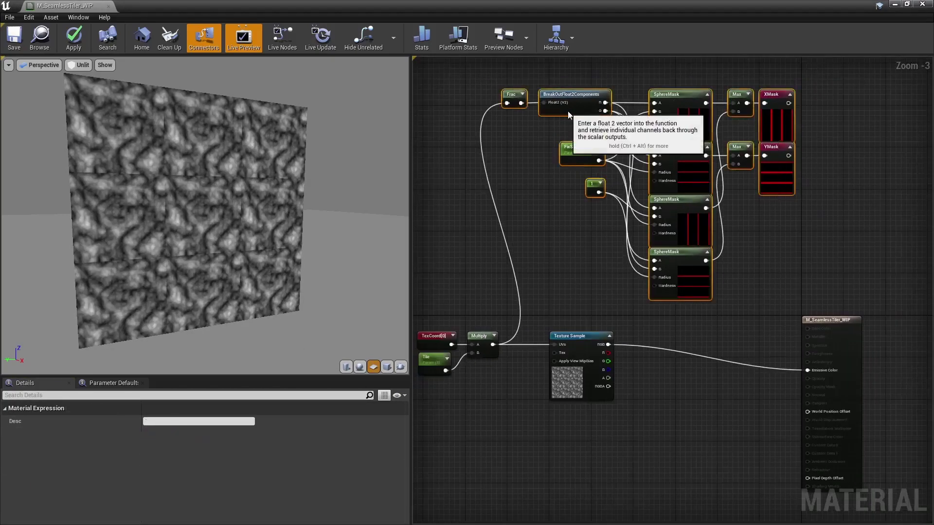
left_click_drag(567, 108, 631, 88)
Duplicate the Texture Sample below the original and feed its UVs from the Multiply through a new Add node
left_click_drag(617, 339, 520, 336)
scroll(671, 340, "down", 1)
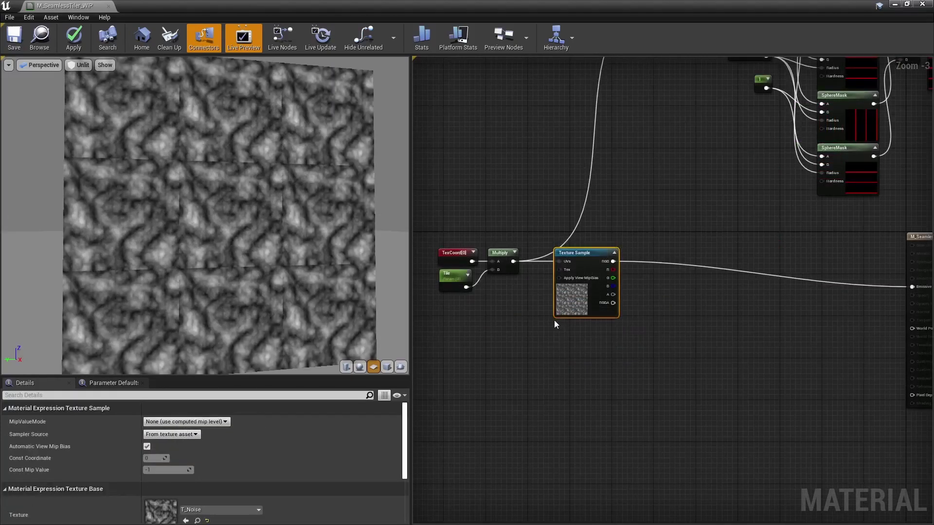
key("ctrl+v")
type("add")
left_click_drag(513, 262, 561, 335)
key("Return")
Add a Constant2Vector for the Add node's second input and set its R value to 0.5
type("const")
key("Down")
key("Return")
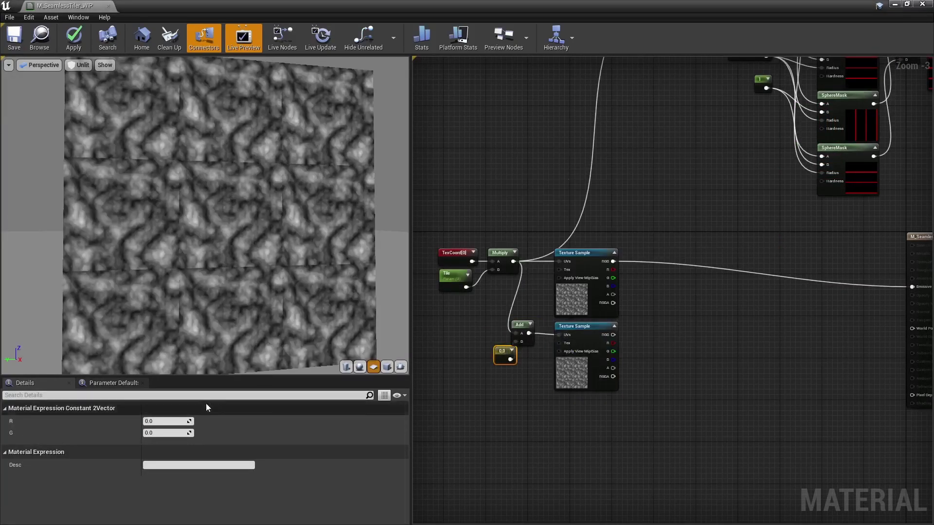
left_click(166, 422)
type("0.5")
key("Return")
Blend the two Texture Samples with a Lerp using XMask as alpha, and compare its Emissive Color output with the original texture
left_click_drag(610, 262, 637, 265)
type("lerp")
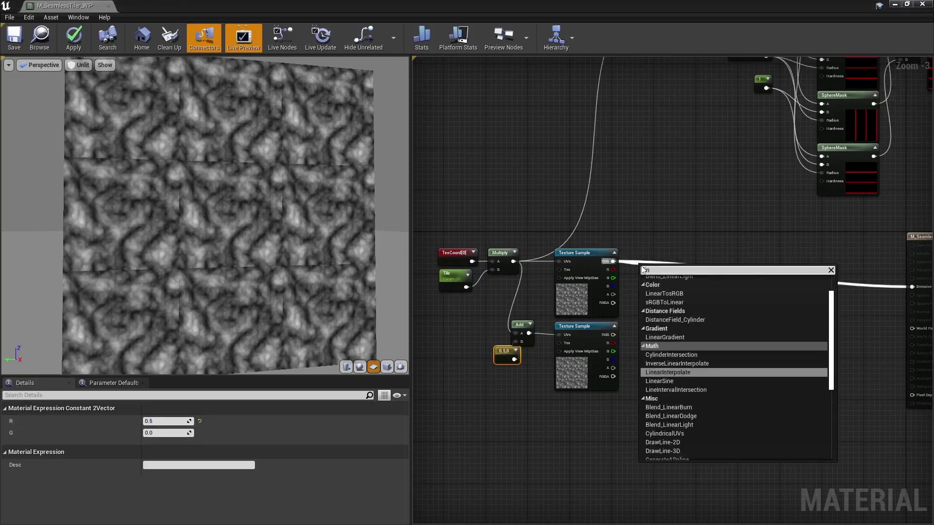
key("Return")
left_click_drag(613, 335, 919, 292)
type("xmask")
key("Return")
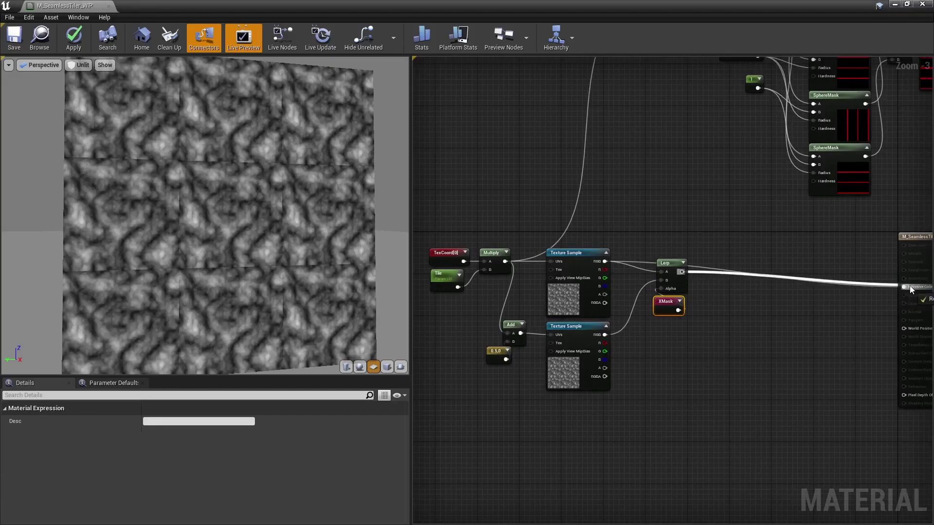
scroll(143, 211, "up", 3)
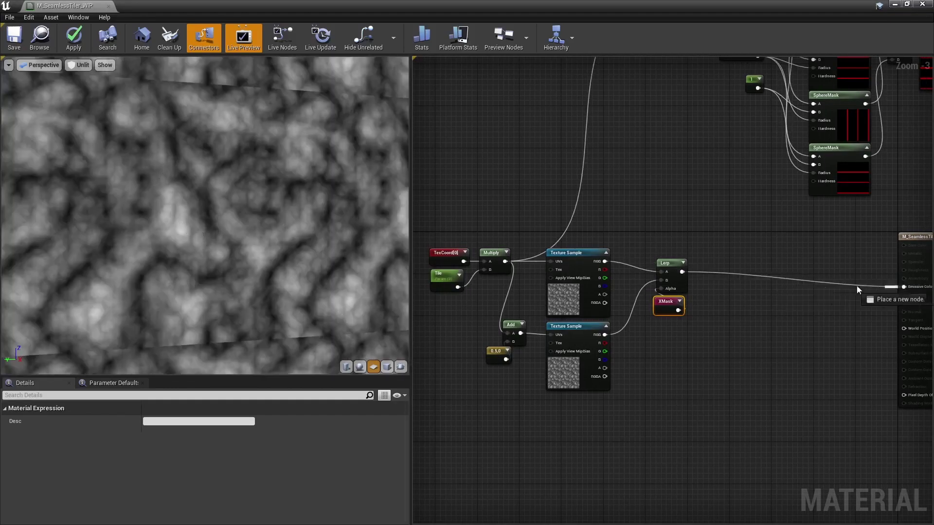
left_click_drag(858, 287, 903, 286)
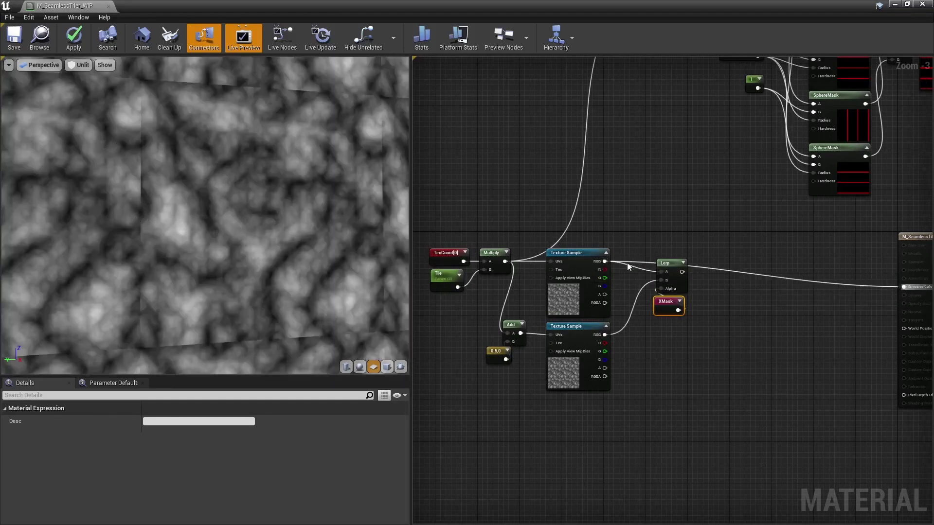
Test FixSeamWidth default values of 0.1, 0.2, 0.01 and 0.5 against the preview, finishing on 0.5
right_click_drag(726, 177, 720, 253)
left_click(732, 120)
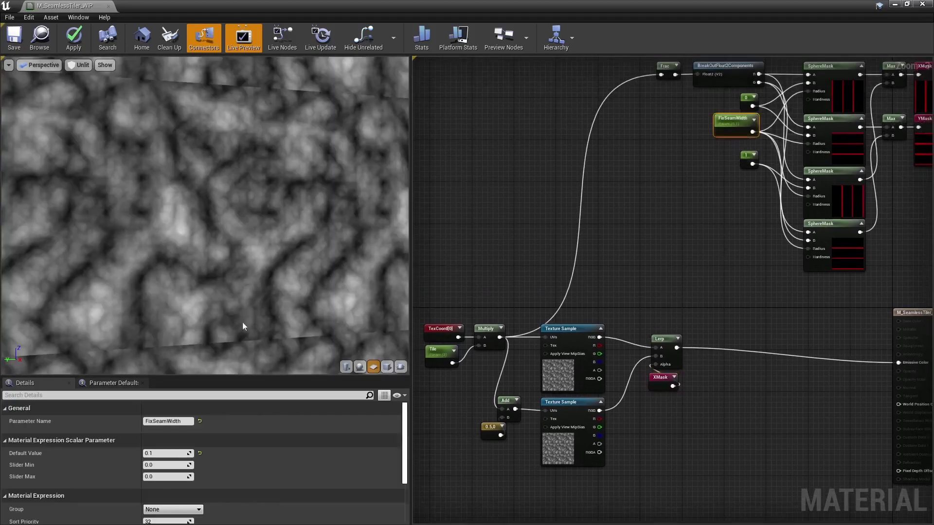
left_click_drag(167, 451, 178, 452)
type("0.1")
key("Return")
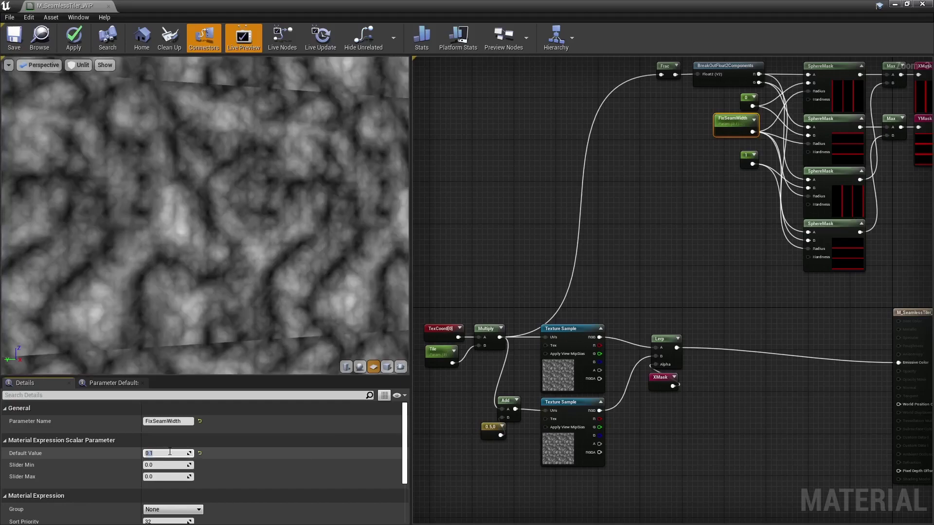
type("0.2")
key("Return")
type("0.01")
key("Return")
type("0.5")
key("Return")
type(".1")
key("Return")
type(".2")
key("Return")
type(".5")
key("Return")
Duplicate the Add, Constant2Vector and lower Texture Sample as a third set below, and connect the Multiply to the new Add
left_click(669, 289)
right_click_drag(669, 289, 663, 235)
scroll(664, 235, "down", 1)
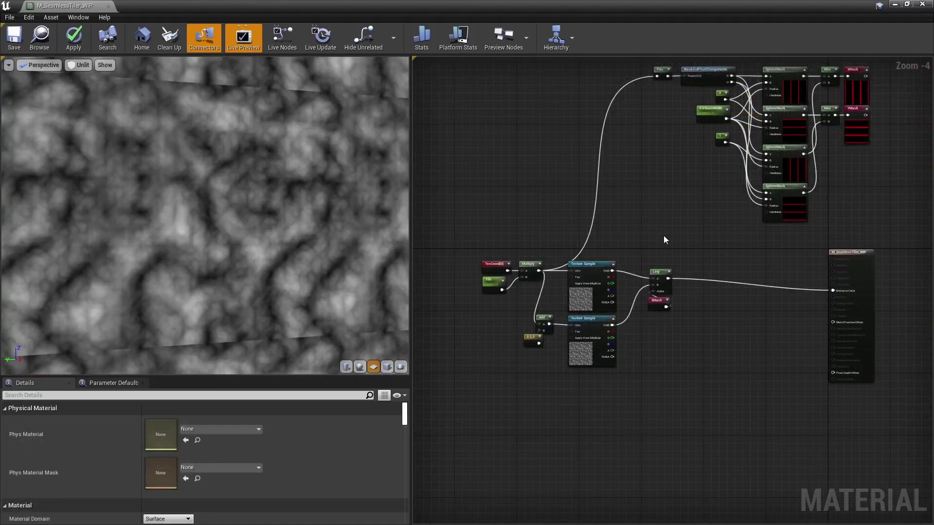
scroll(664, 236, "up", 1)
right_click_drag(591, 466, 637, 396)
left_click_drag(625, 380, 531, 292)
key("ctrl+w")
left_click_drag(545, 370, 545, 365)
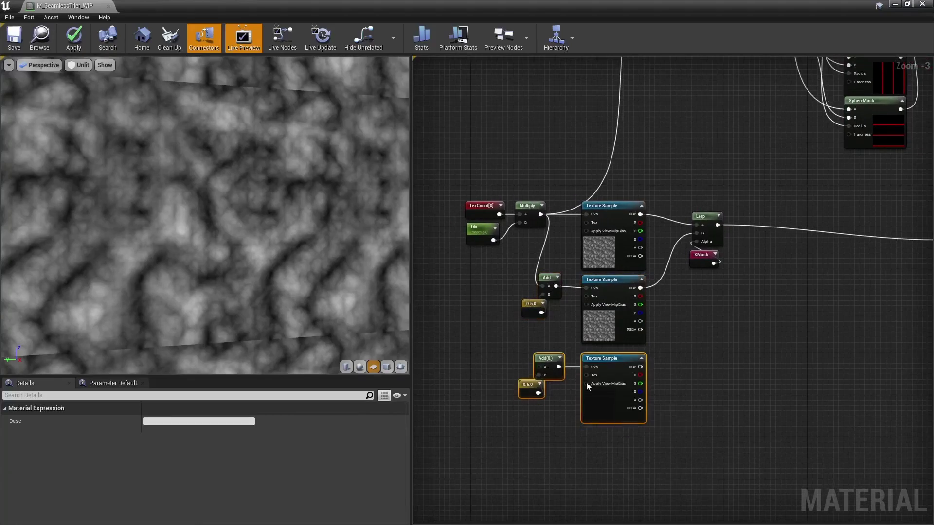
left_click_drag(539, 281, 540, 215)
Set the duplicated Constant2Vector for the third texture set to R 0 and G 0.5
left_click(524, 390)
left_click(157, 422)
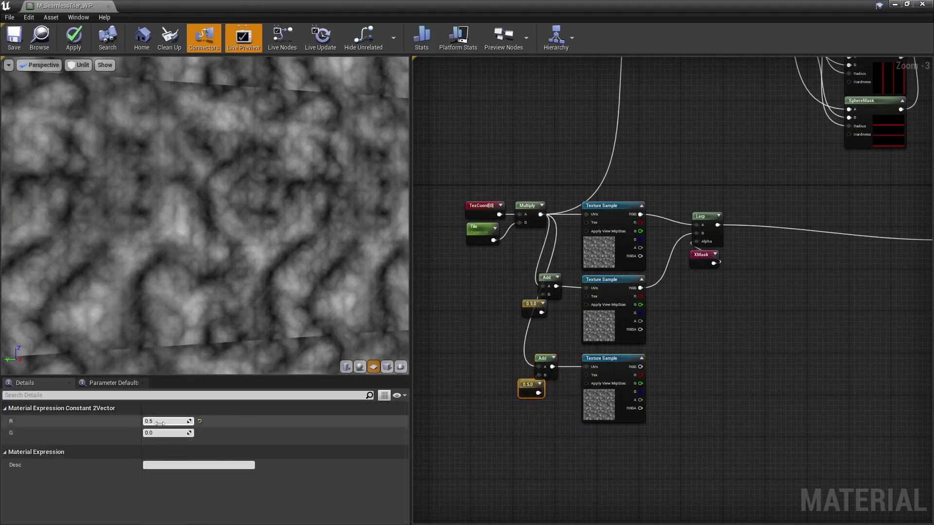
type("0")
left_click(166, 434)
type(".5")
Duplicate the Lerp and XMask nodes below, and connect the first and third Texture Samples to the new Lerp's A and B
left_click_drag(705, 316, 709, 229)
key("ctrl+w")
left_click_drag(640, 215, 641, 217)
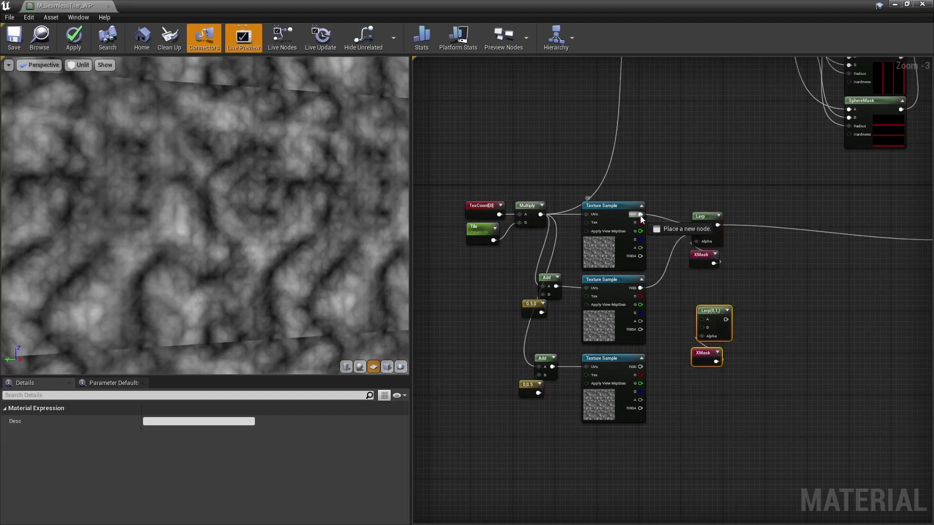
left_click_drag(644, 369, 643, 367)
left_click(688, 379)
Replace the duplicated XMask with YMask as the new Lerp's alpha, and connect that Lerp to Emissive Color
left_click(707, 352)
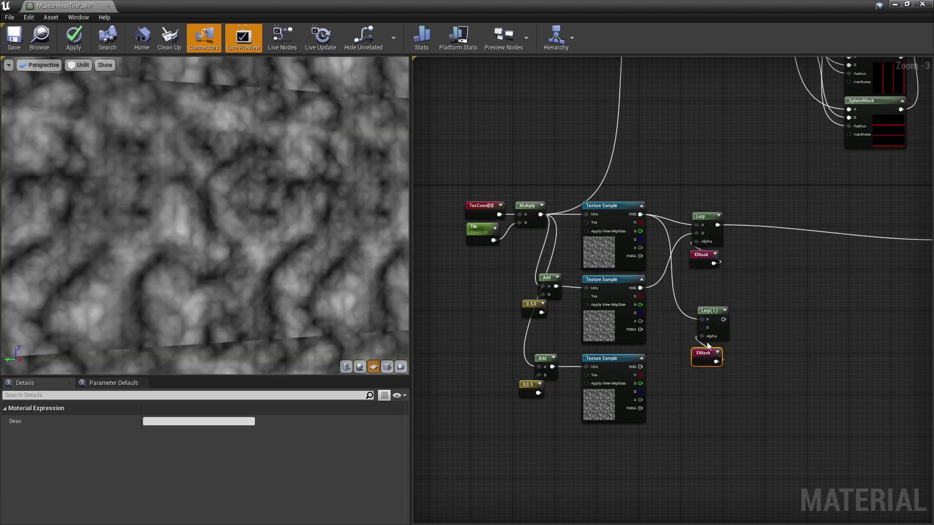
key("Delete")
left_click_drag(702, 336, 693, 357)
type("ym")
key("Return")
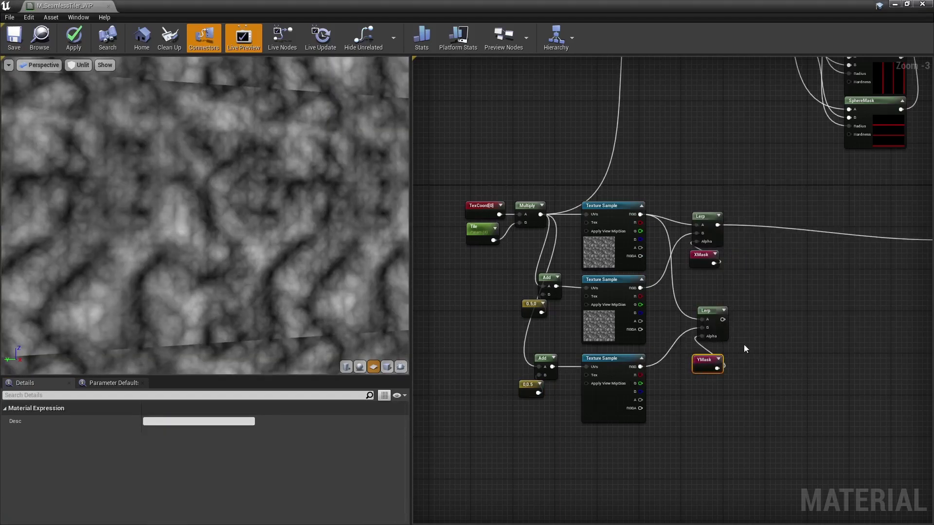
right_click_drag(743, 344, 616, 344)
left_click_drag(595, 321, 817, 243)
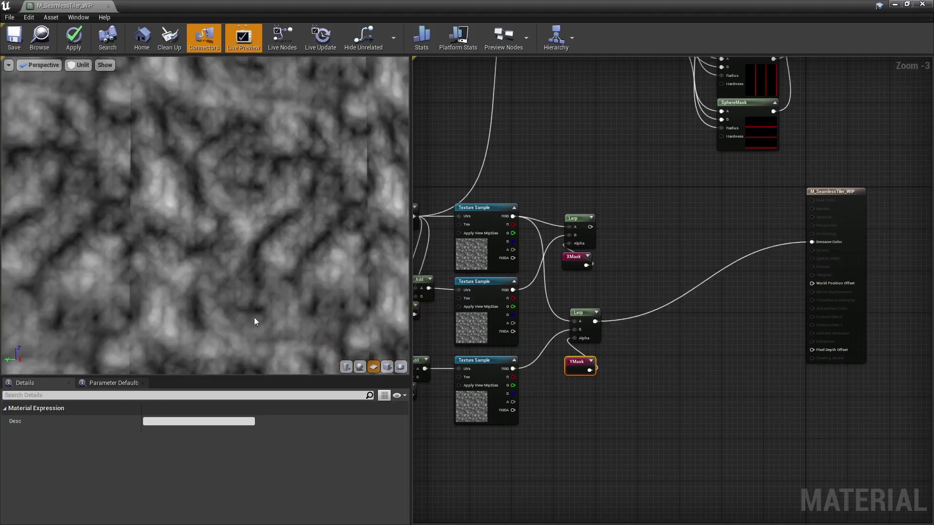
Test FixSeamWidth default values of 0.01, 0.2 and 0.5 against the YMask blend in the preview
right_click_drag(638, 117, 638, 204)
left_click(638, 97)
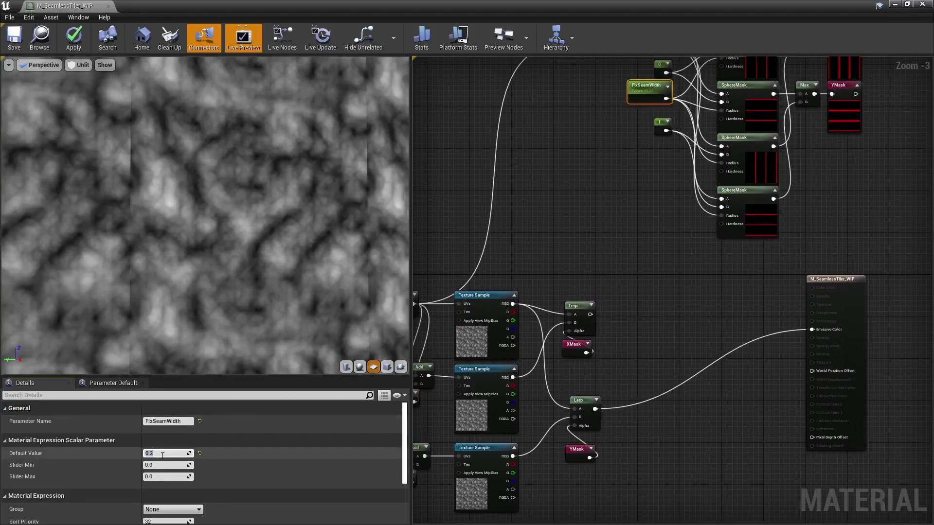
type("0.01")
key("Return")
type("0.2")
key("Return")
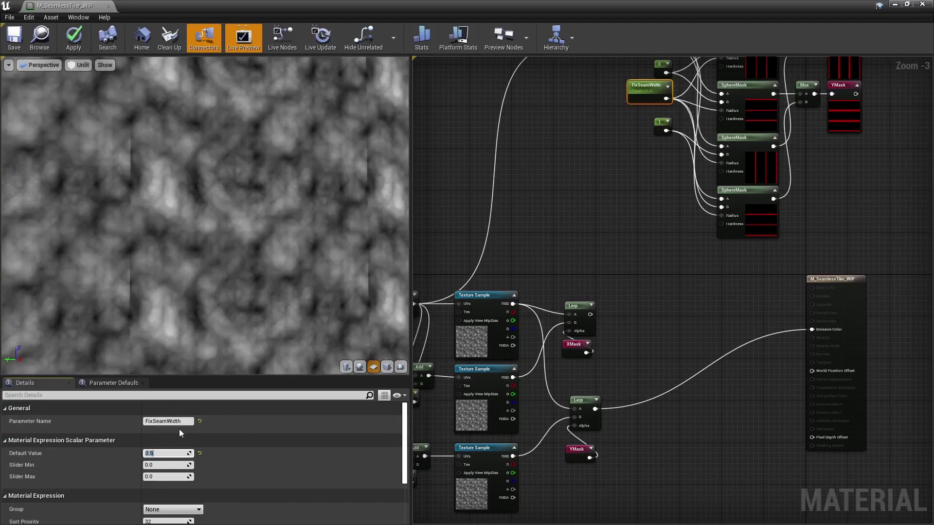
Compare the XMask Lerp and the YMask Lerp through Emissive Color with the preview plane zoomed out
left_click(632, 380)
right_click_drag(632, 380, 692, 309)
left_click_drag(651, 243, 876, 260)
scroll(255, 258, "down", 4)
left_click_drag(264, 253, 296, 253)
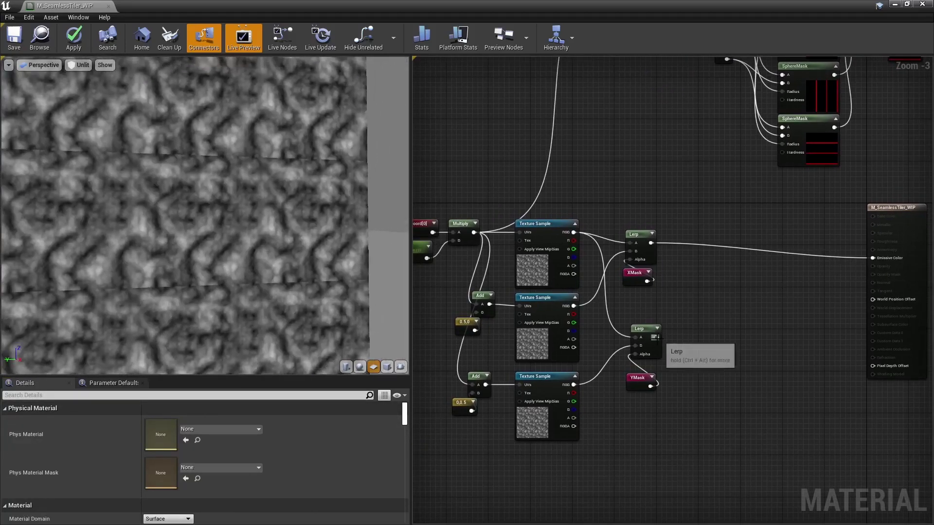
left_click_drag(655, 337, 876, 260)
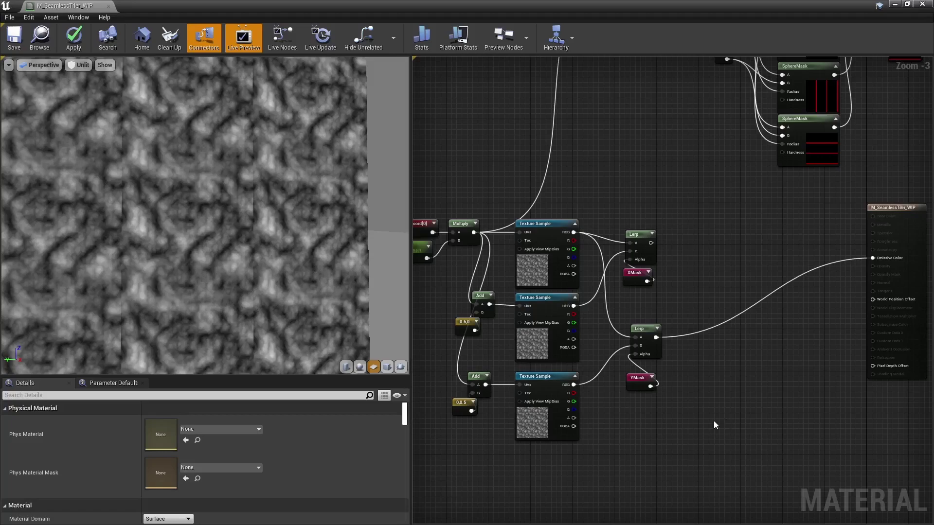
Duplicate the lowest Add, Constant2Vector and Texture Sample set, connect the Multiply to the new Add, and set the constant to 0.5, 0.5
left_click_drag(634, 398, 485, 331)
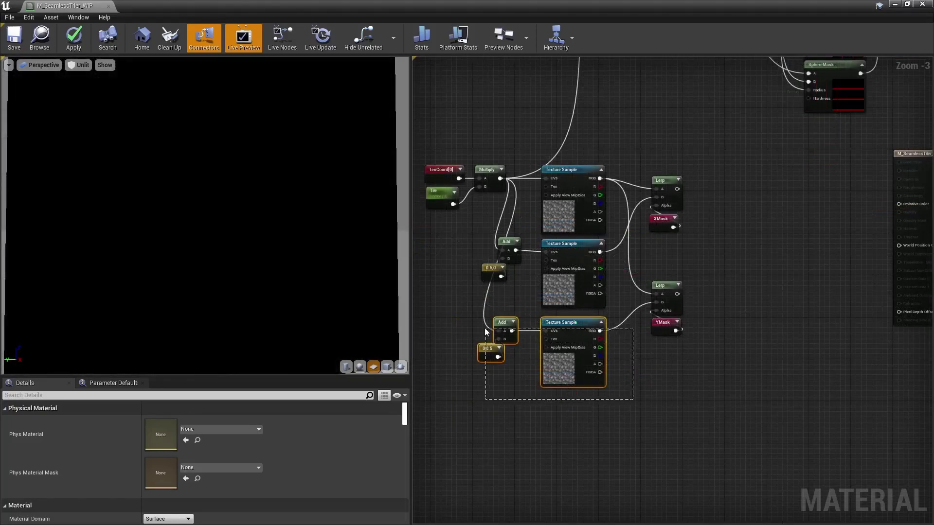
key("ctrl+c")
key("ctrl+v")
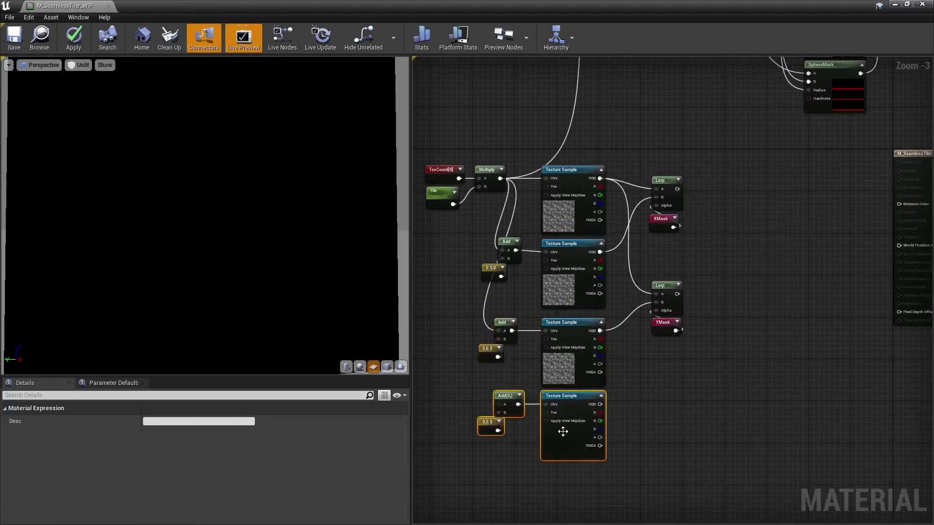
left_click_drag(505, 407, 492, 248)
left_click_drag(502, 184, 501, 179)
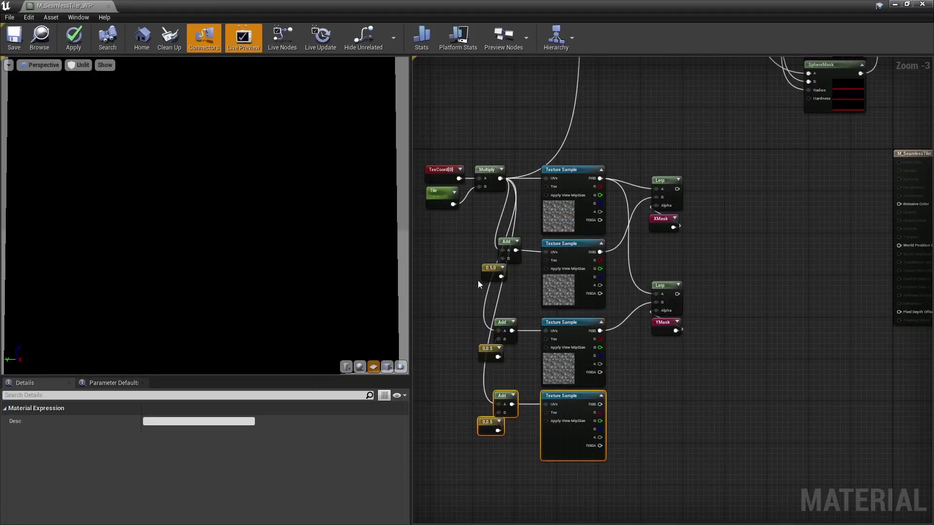
left_click(479, 423)
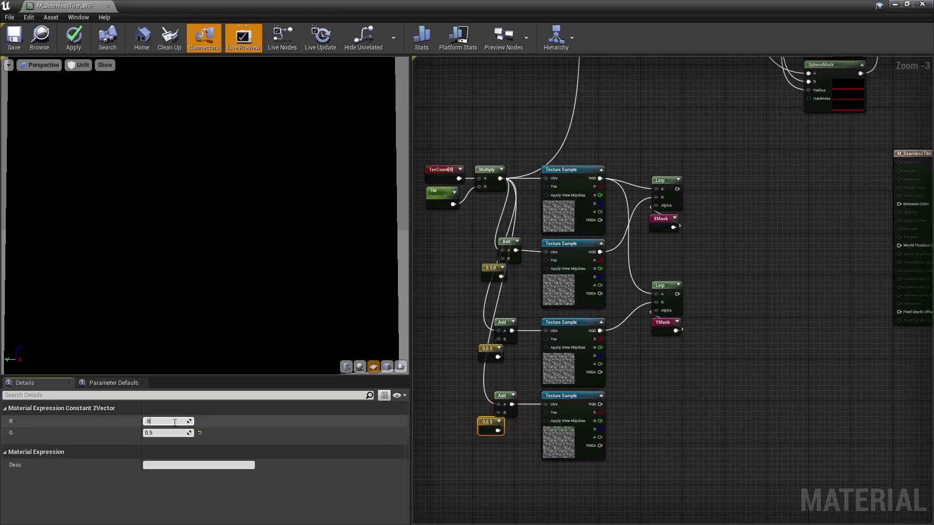
left_click(425, 426)
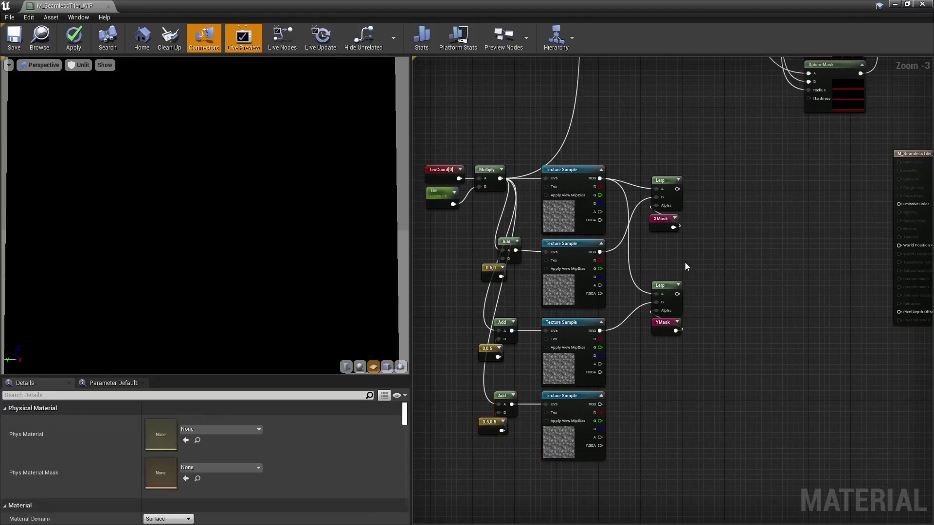
Duplicate the XMask Lerp beside the lower textures and connect the third and fourth Texture Samples to its A and B
left_click_drag(654, 191, 655, 192)
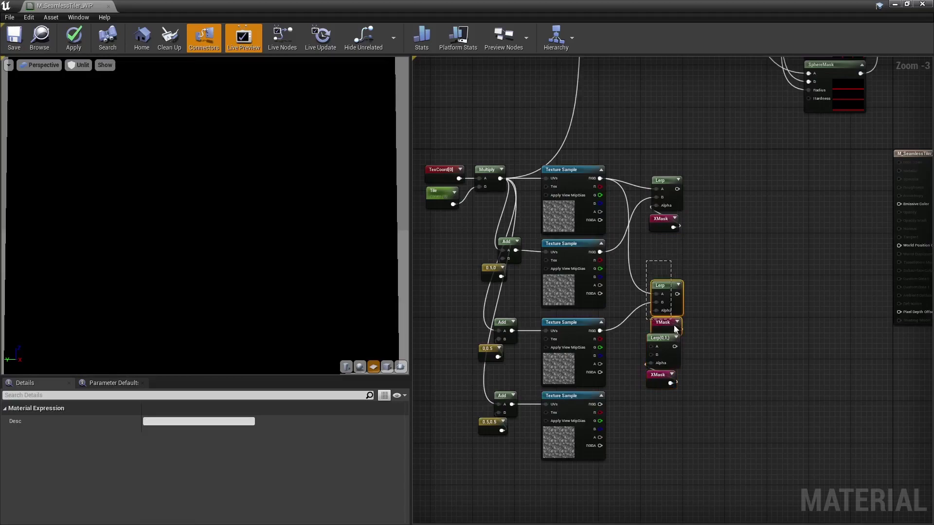
left_click_drag(683, 306, 788, 301)
left_click_drag(620, 337, 657, 346)
left_click_drag(600, 404, 652, 354)
Connect the upper XMask Lerp to A and the lower XMask Lerp to B of the YMask Lerp
left_click(642, 313)
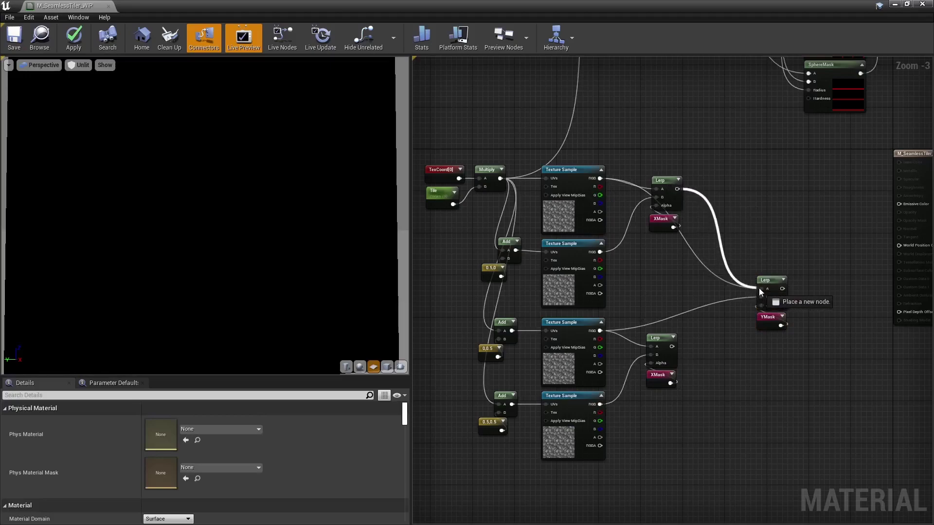
left_click_drag(762, 292, 720, 334)
left_click_drag(670, 350, 671, 346)
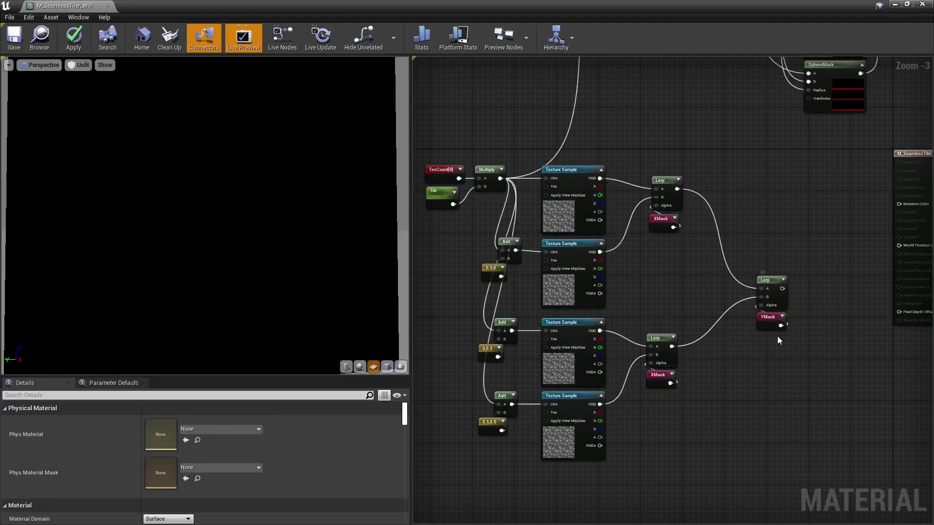
Add a final Lerp with the original Texture Sample as A and the YMask Lerp's output as B
mouse_move(774, 297)
left_mouse_down()
mouse_move(722, 280)
mouse_move(779, 282)
left_mouse_up()
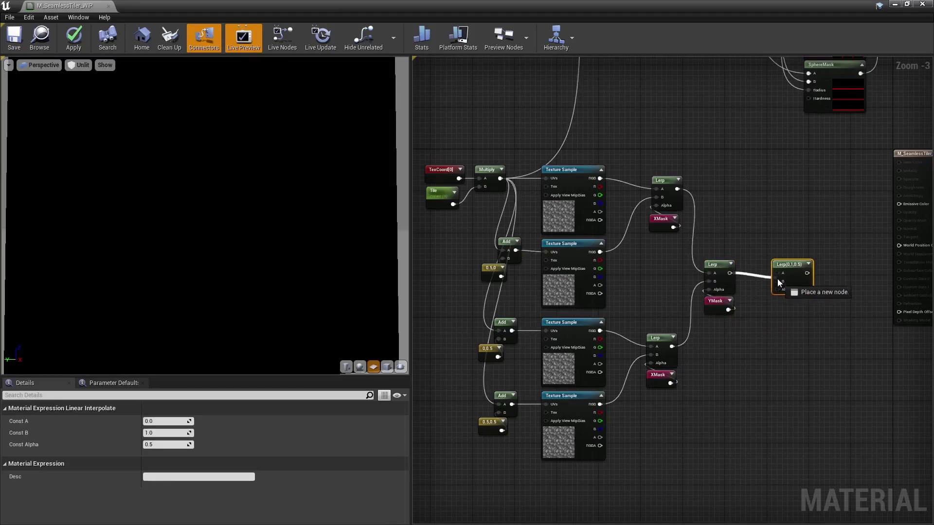
left_click_drag(602, 182, 603, 181)
left_click_drag(799, 284, 810, 185)
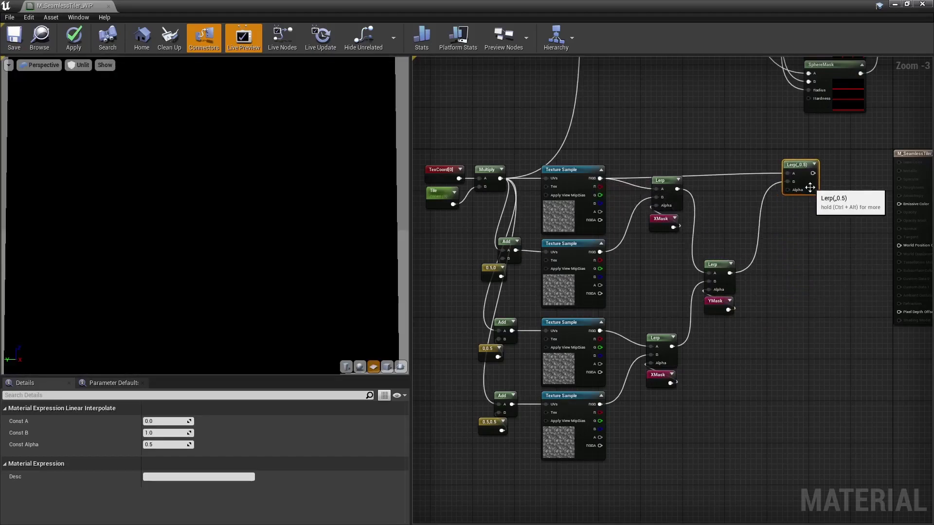
Add a scalar parameter named FixSeam as the final Lerp's alpha, and connect that Lerp to Emissive Color
key("s")
left_click(745, 210)
type("FixSeam")
key("Return")
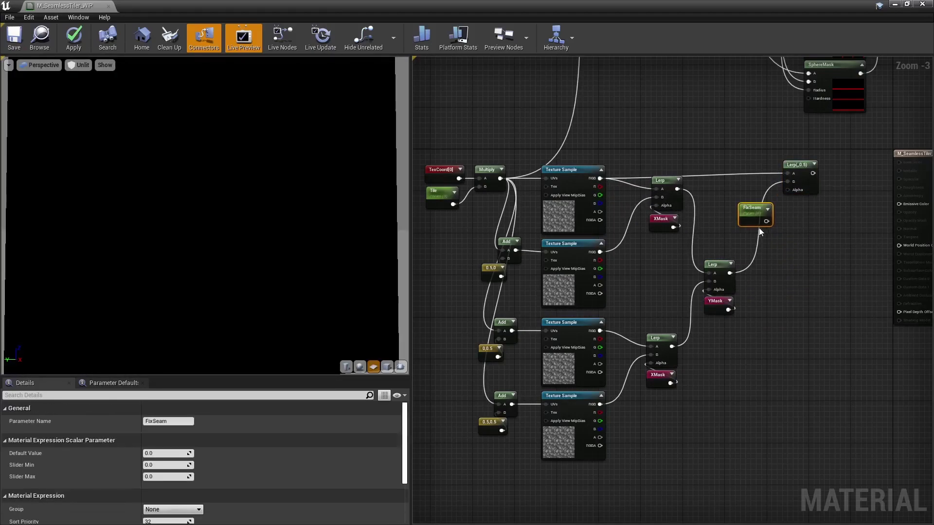
left_click_drag(766, 222, 902, 205)
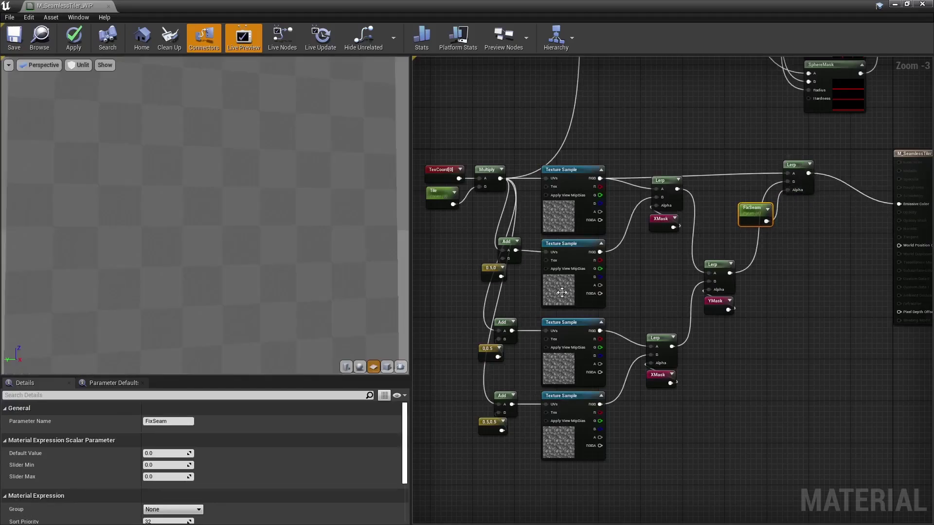
Set the FixSeam default value to 1 and try a FixSeamWidth of 0.05
left_click(164, 453)
type("1")
key("Return")
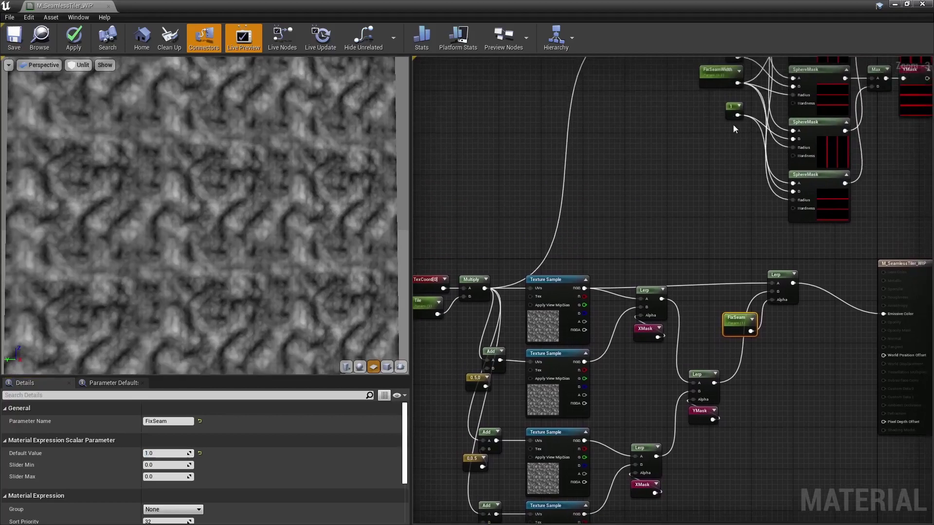
type("0.05")
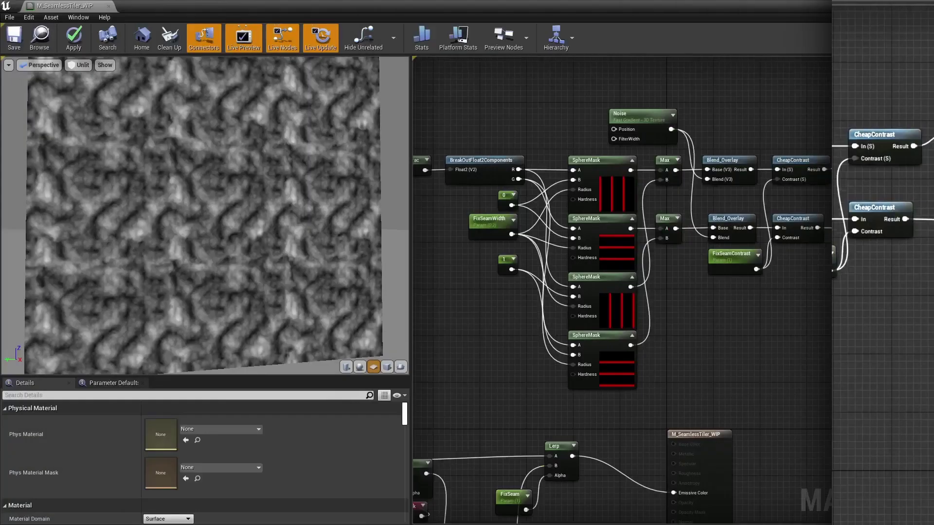
Preview the XMask node and set the FixSeamContrast default value to 0
right_click(873, 194)
left_click(883, 254)
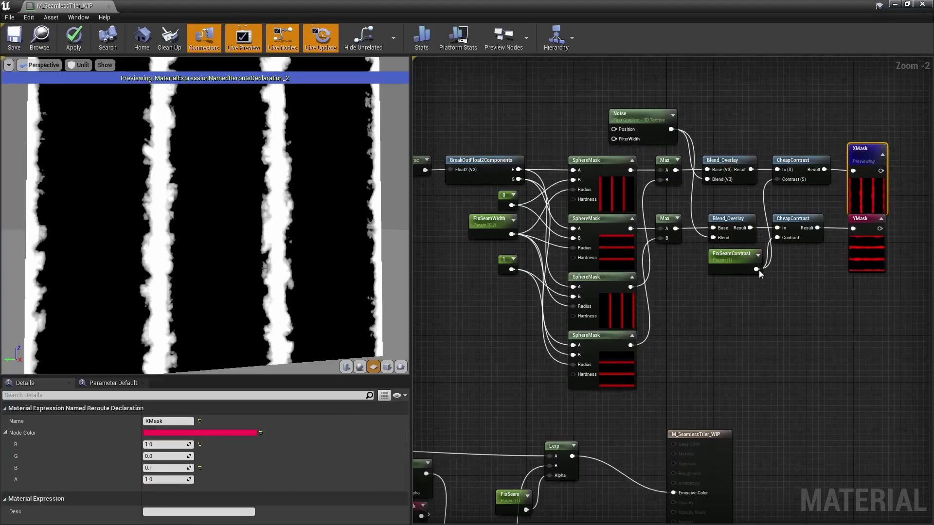
left_click(755, 268)
left_click(165, 454)
type("0")
key("Return")
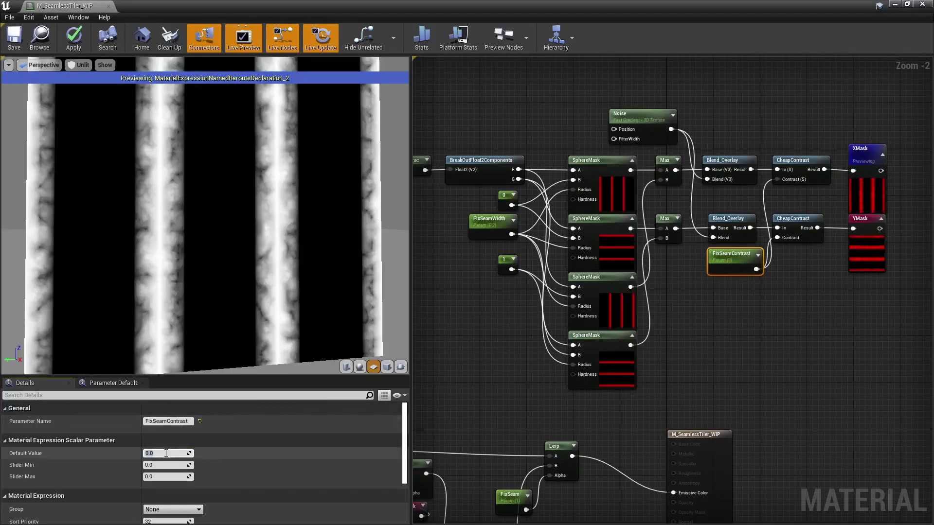
Set the Noise node's scale to 0.02
left_click(617, 118)
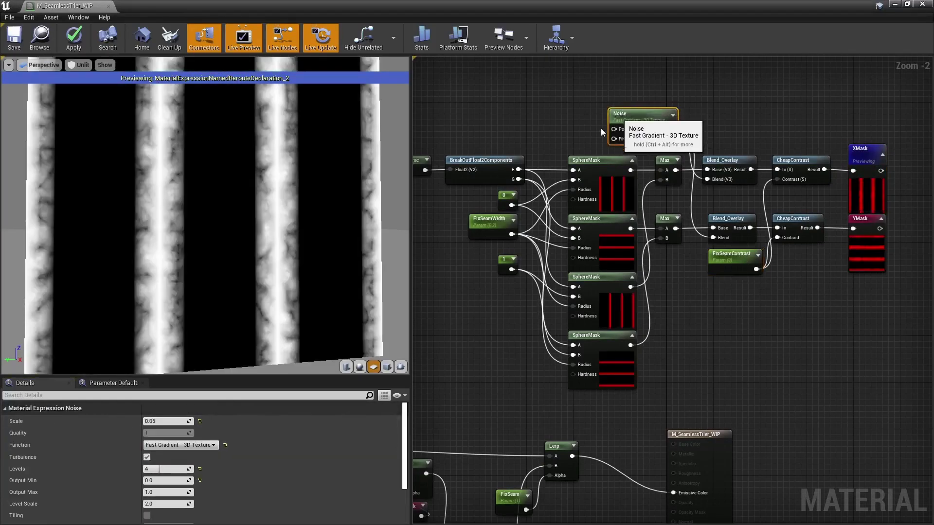
left_click(168, 422)
type("0.02")
key("Return")
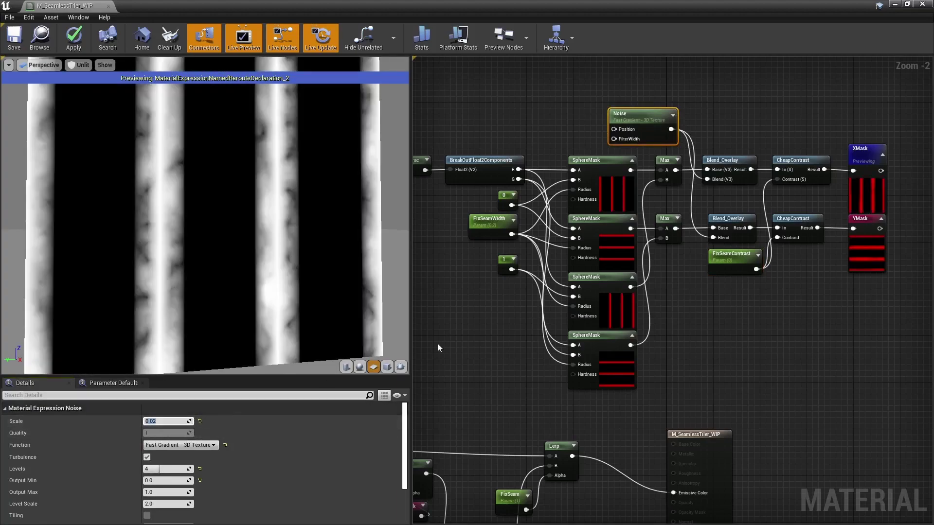
Set the FixSeamContrast default value to 1 and stop previewing the XMask node
left_click(720, 269)
left_click(168, 454)
type("1")
key("Return")
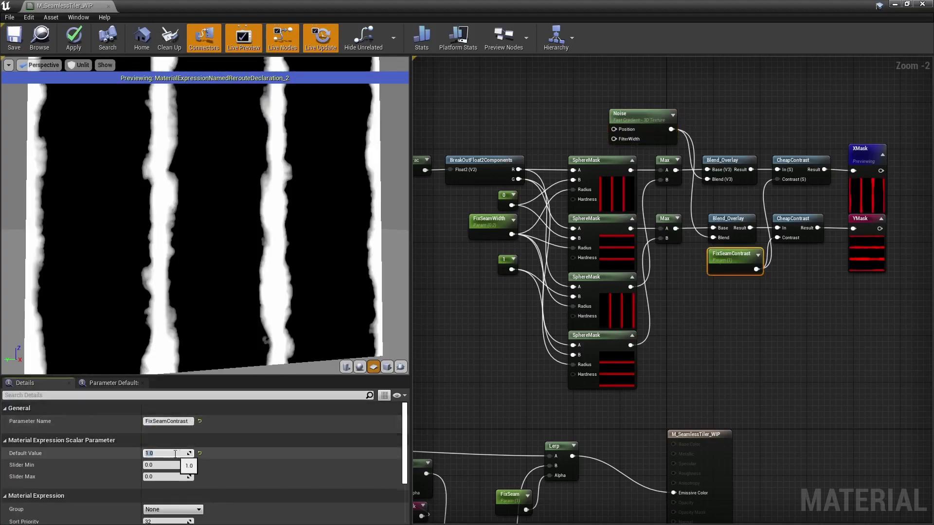
type("2")
key("Return")
right_click(866, 194)
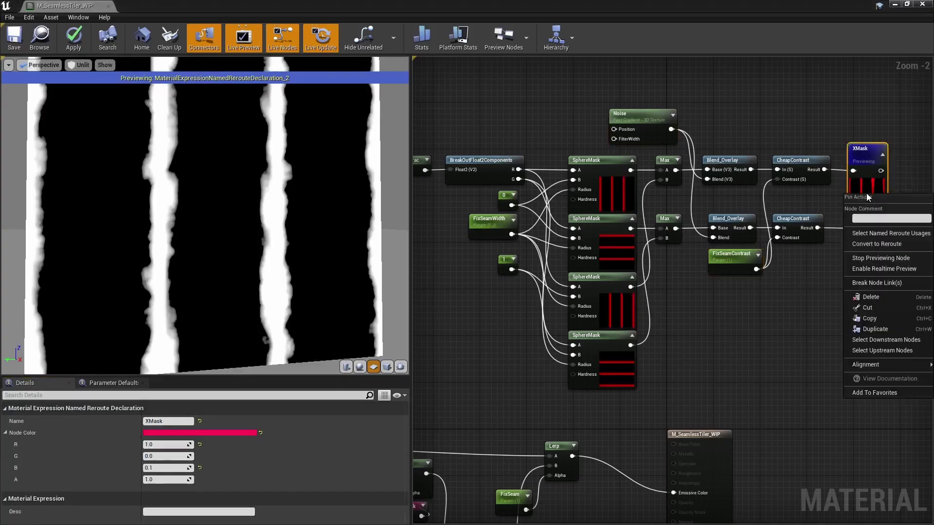
left_click(868, 257)
Test a FixSeam default value of 0 to compare the preview without the seam fix
left_click(734, 262)
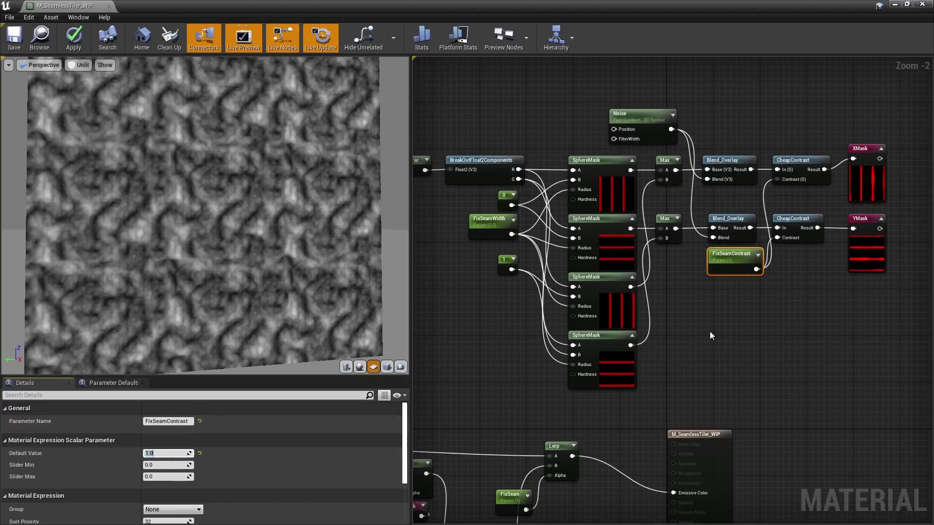
left_click(708, 351)
right_click_drag(709, 351, 749, 234)
left_click(550, 395)
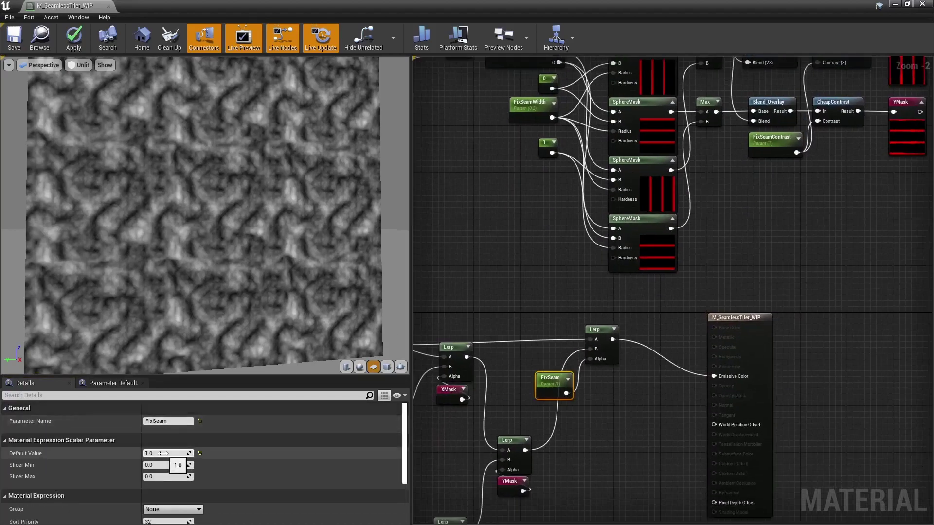
left_click(164, 454)
type("0")
key("Return")
Test FixSeamWidth default values of 0.4 and 0.3 against the preview, finishing on 0.3
left_click(531, 117)
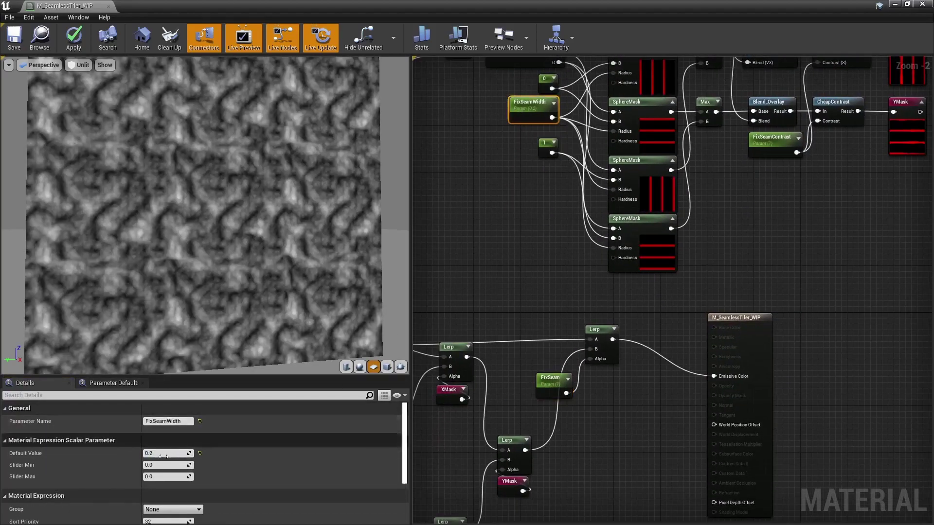
left_click(160, 454)
type("0.4")
key("Return")
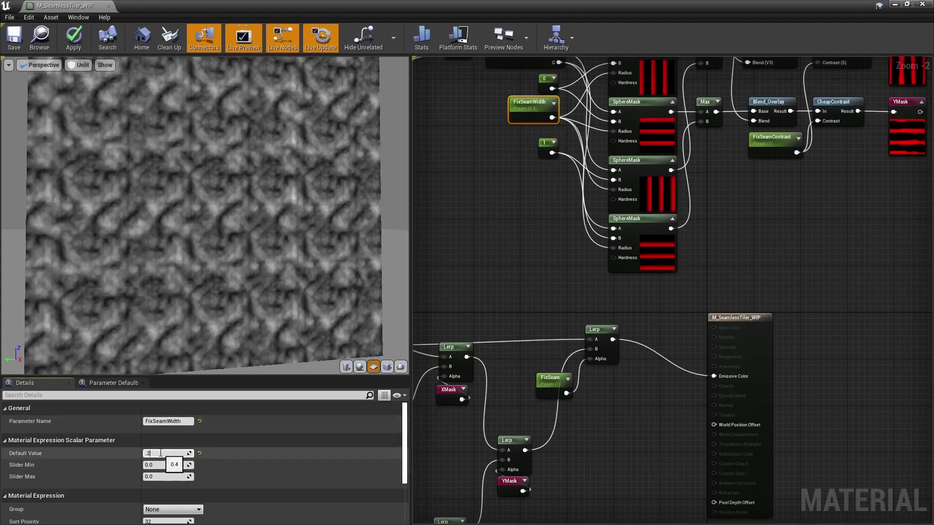
type(".3")
key("Return")
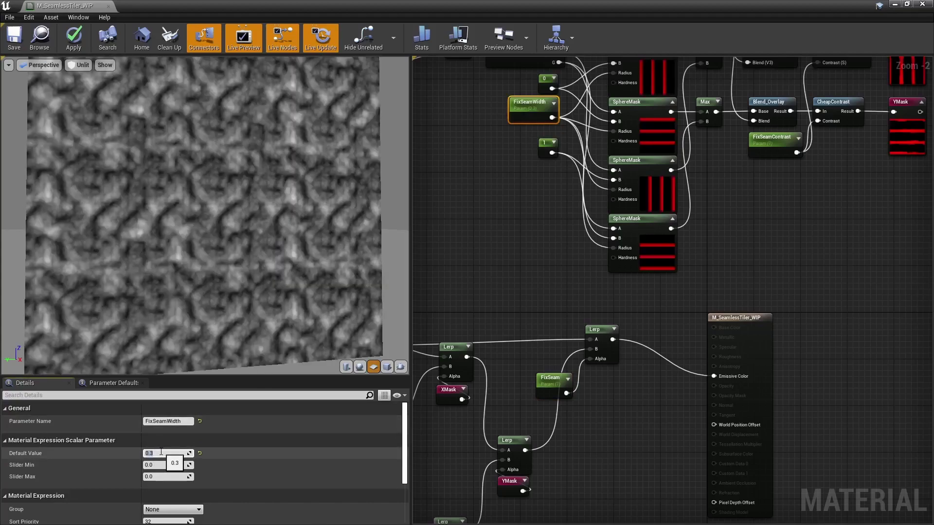
left_click(764, 248)
scroll(774, 262, "down", 2)
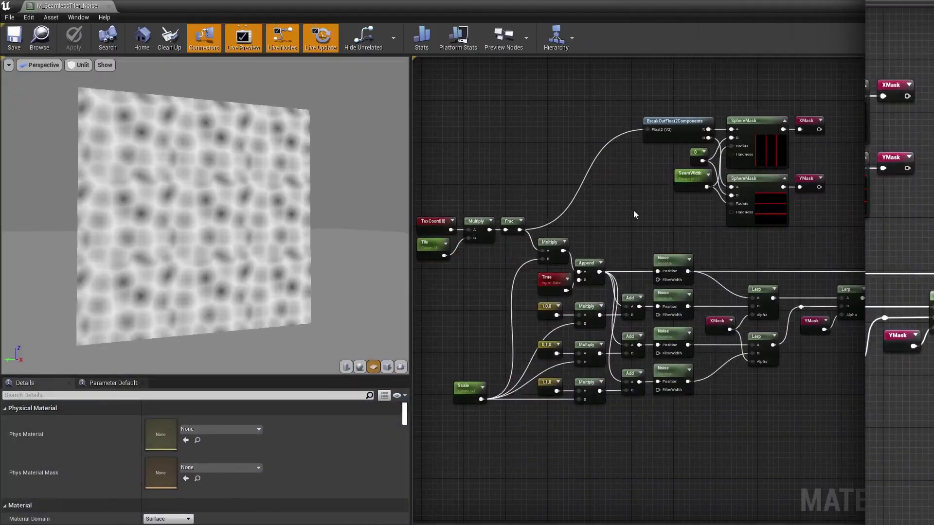
Examine the SphereMask nodes and their SeamWidth input that feed the XMask and YMask reroutes in the noise tiling graph
scroll(633, 210, "down", 1)
scroll(641, 226, "up", 1)
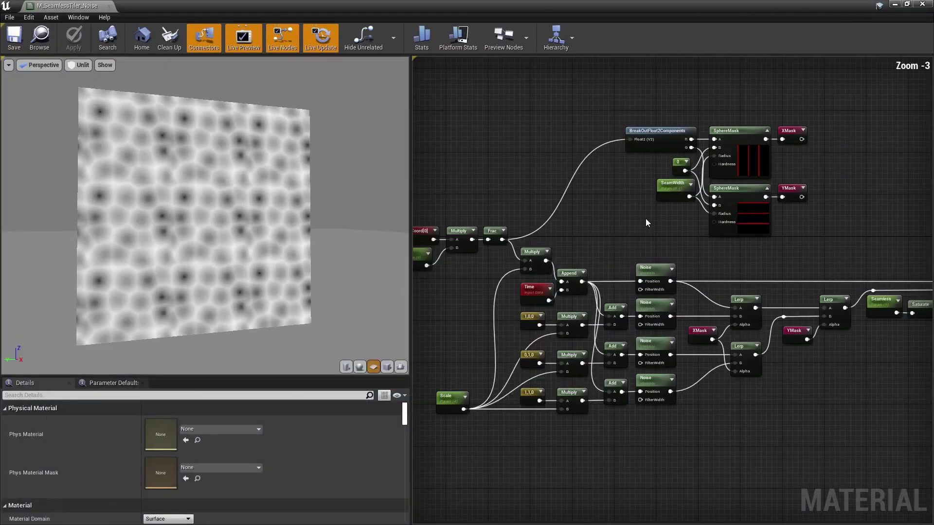
left_click_drag(583, 102, 608, 119)
left_click_drag(815, 216, 815, 216)
left_click(737, 154)
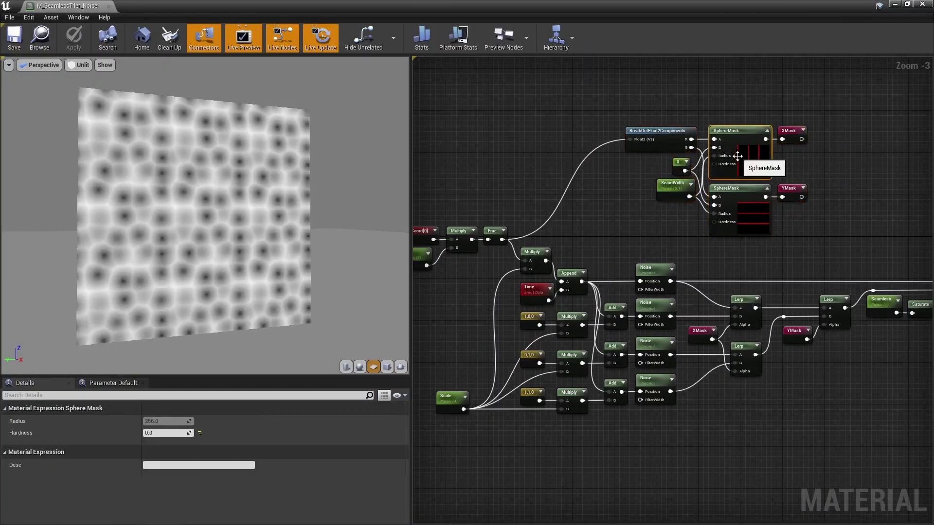
left_click(749, 221)
left_click(662, 220)
Trace the noise position inputs from the Frac node through the Scale multiplication to the Append node with Time
right_click_drag(574, 252, 668, 232)
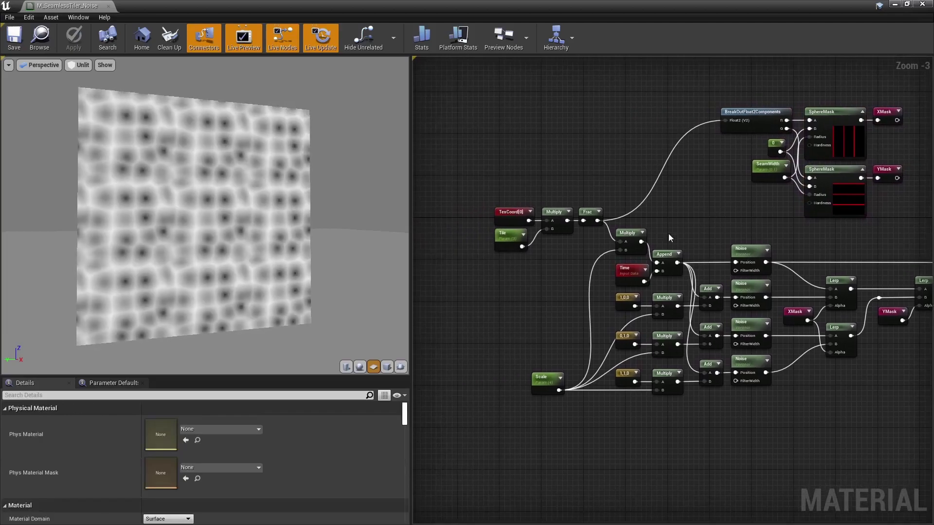
left_click(589, 212)
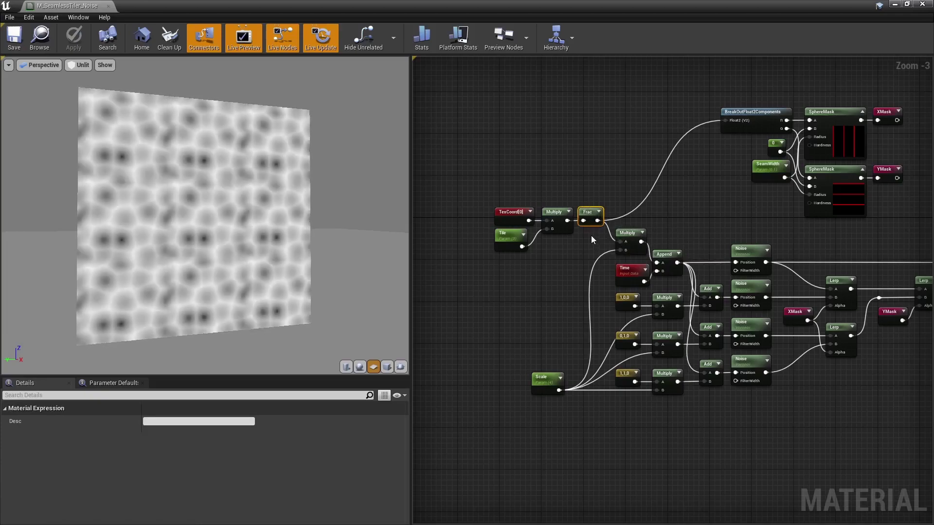
left_click(591, 236)
left_click(590, 217)
right_click_drag(594, 242, 538, 226)
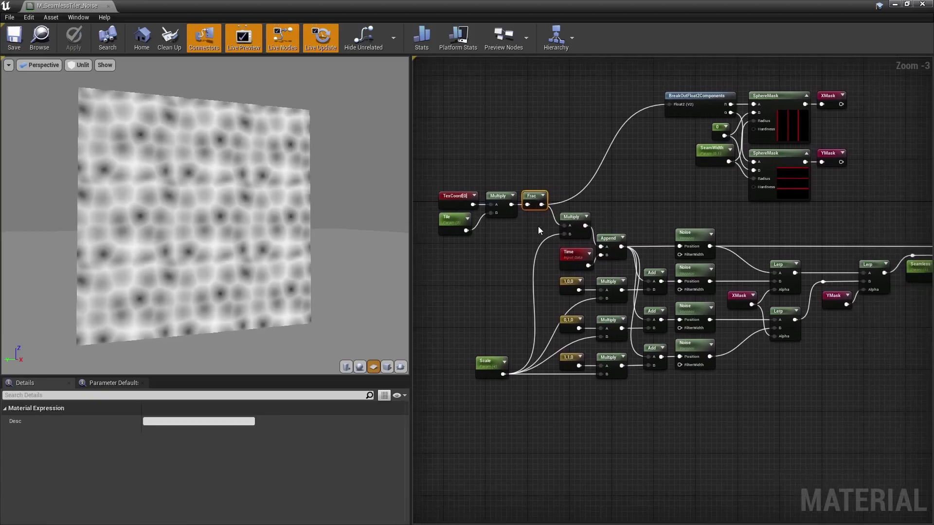
left_click(575, 225)
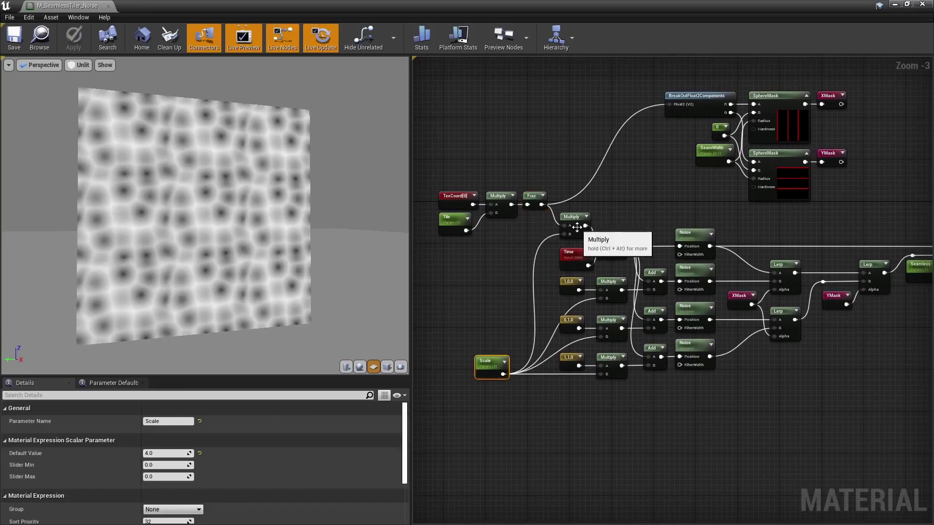
left_click(572, 262)
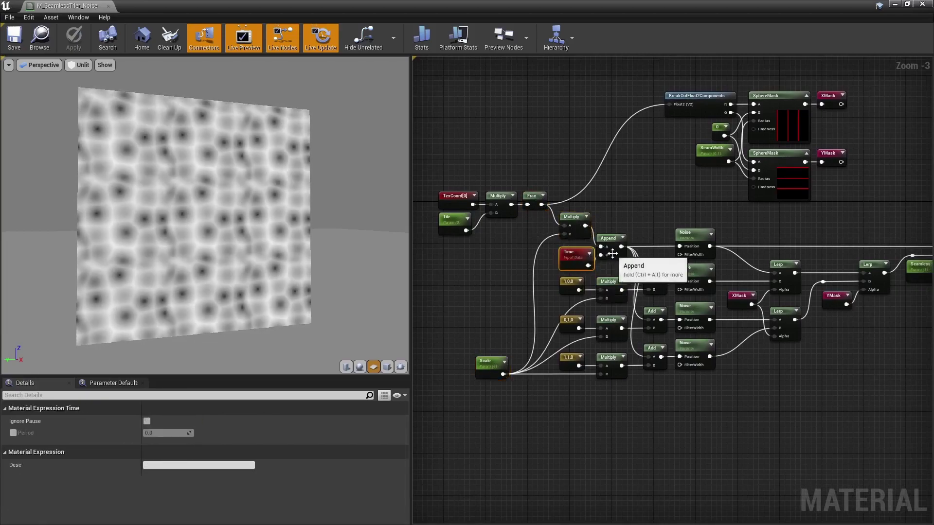
left_click(603, 258)
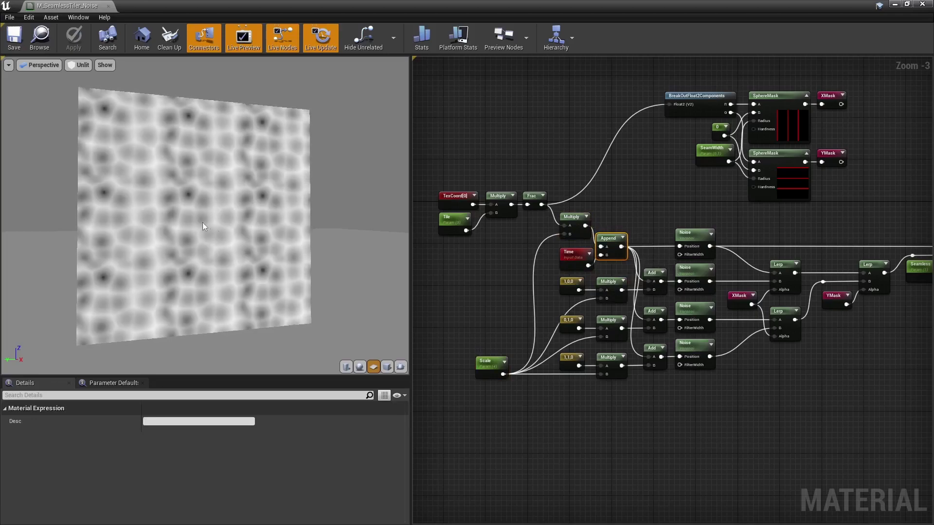
Inspect the Voronoi Noise nodes with the Scale parameter and the offset constants 1,0,0, 0,1,0 and 1,1,0
right_click_drag(685, 215, 647, 192)
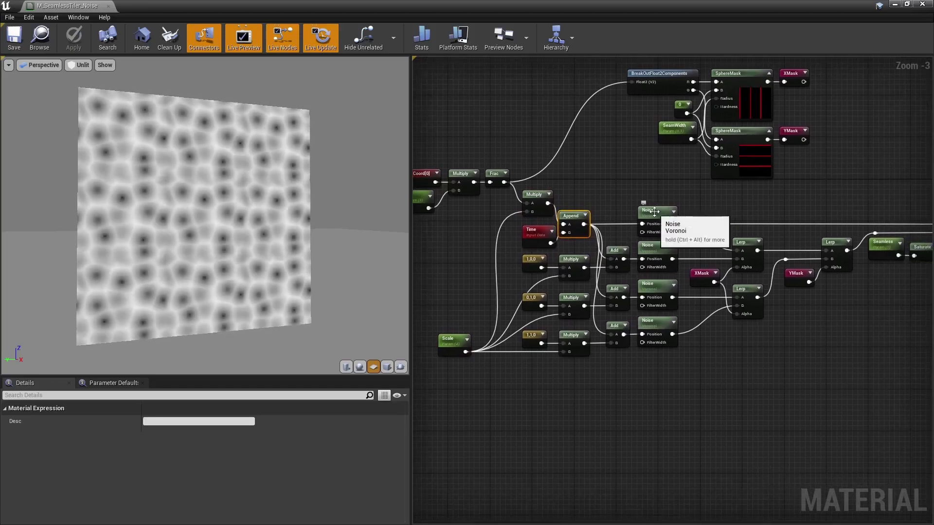
left_click(658, 214)
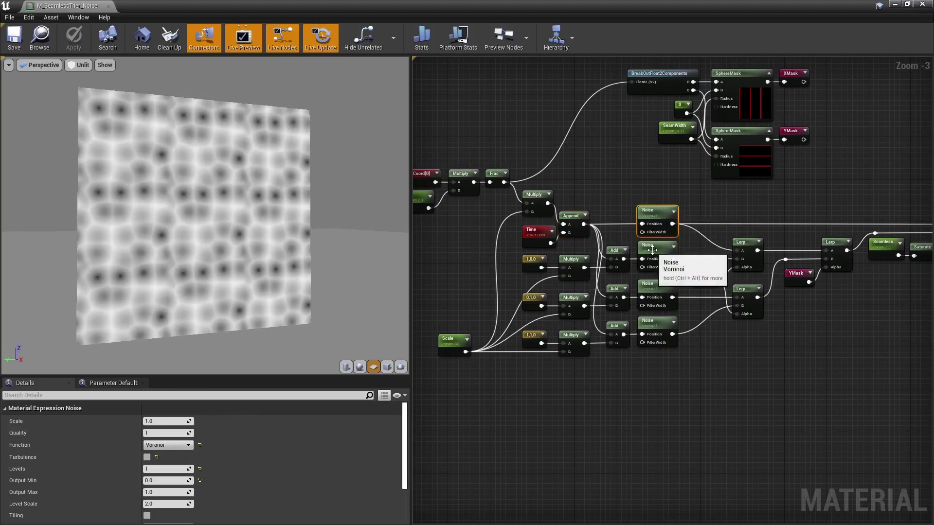
left_click(655, 248)
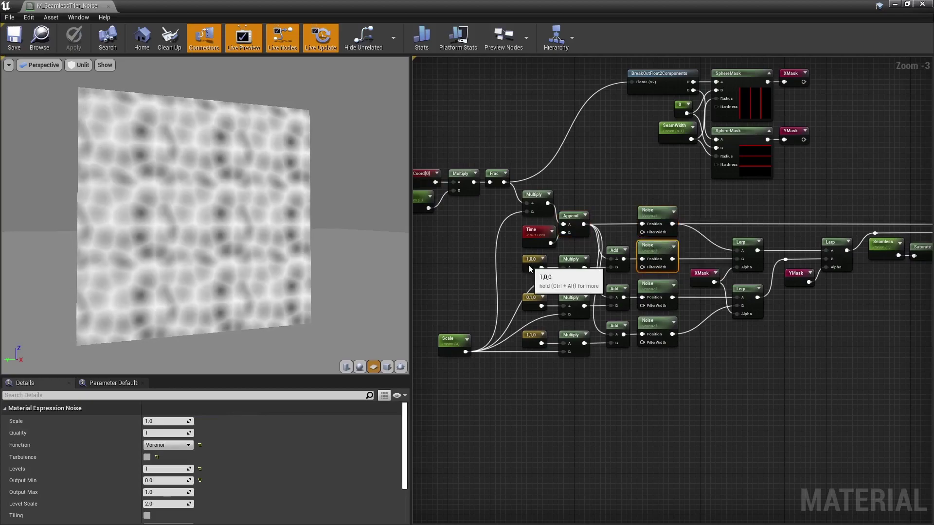
left_click(534, 263)
left_click(449, 351)
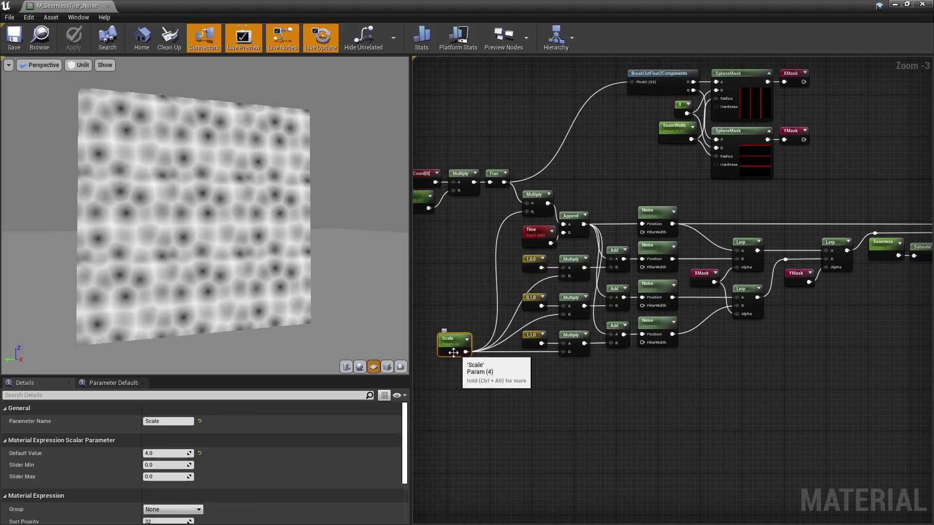
left_click(534, 302)
left_click(526, 341)
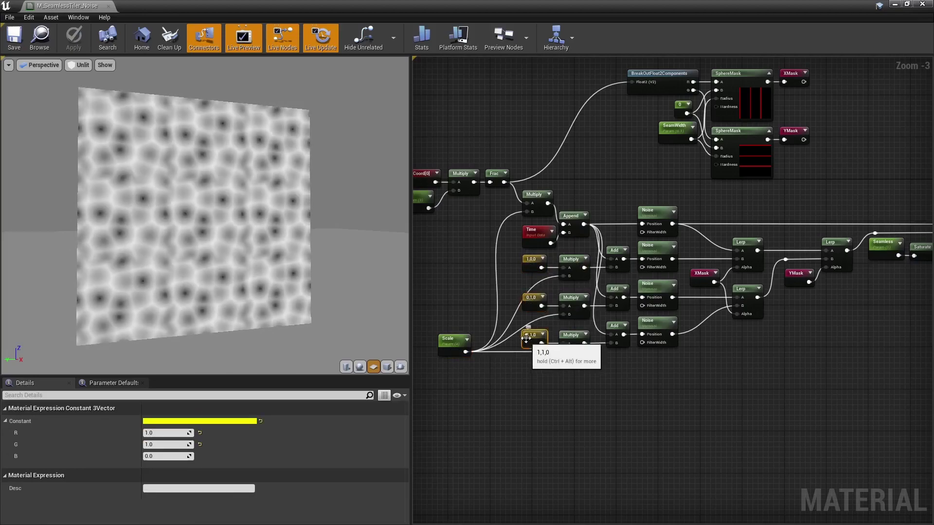
Review the Lerp nodes driven by XMask and YMask, and enter 1 as the Seamless parameter's default value
left_click(797, 274)
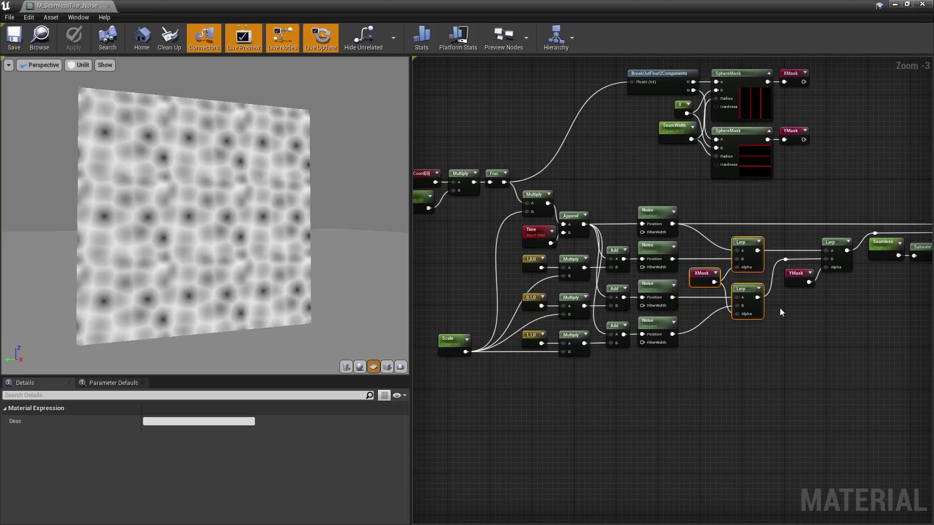
left_click(860, 287)
right_click_drag(861, 292, 825, 304)
left_click(848, 261)
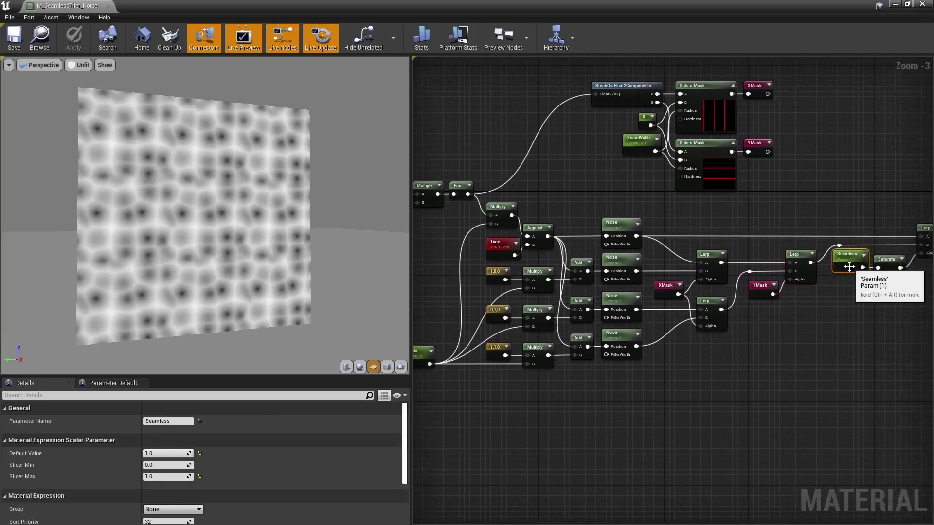
key("Return")
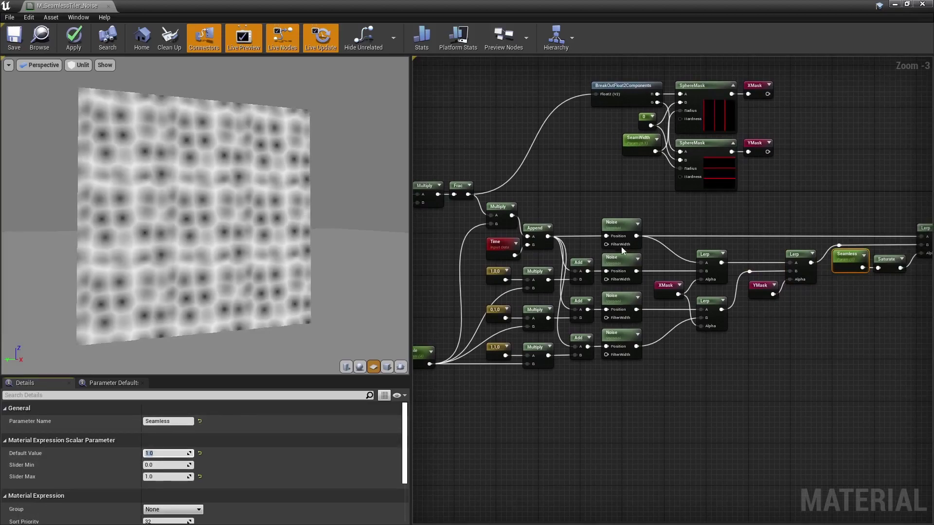
Check the first Noise node's Tiling option and review the whole graph through to the material output
left_click(617, 224)
scroll(204, 462, "down", 2)
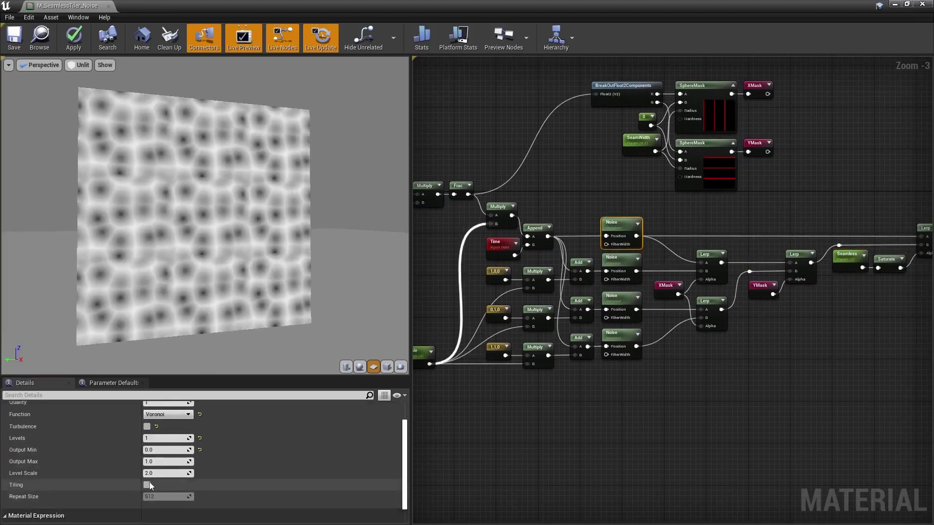
left_click(694, 228)
scroll(693, 229, "down", 1)
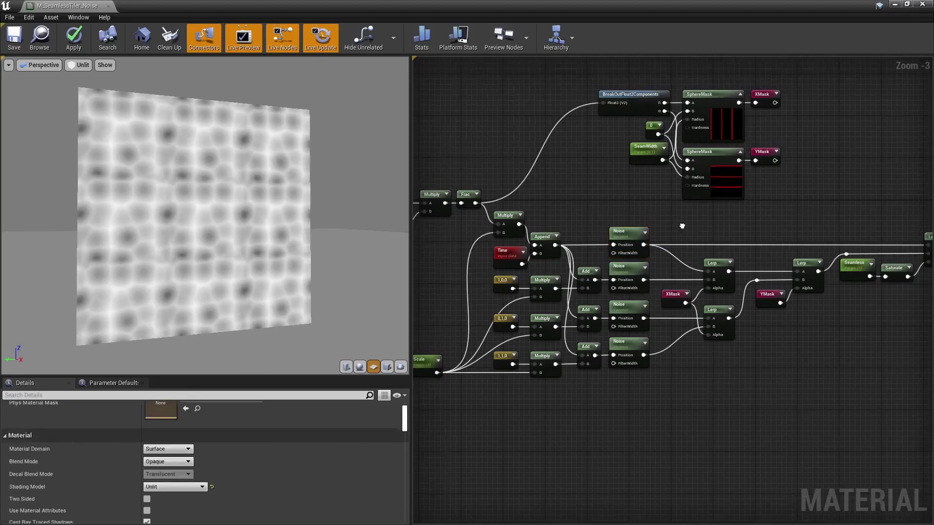
right_click_drag(694, 229, 676, 237)
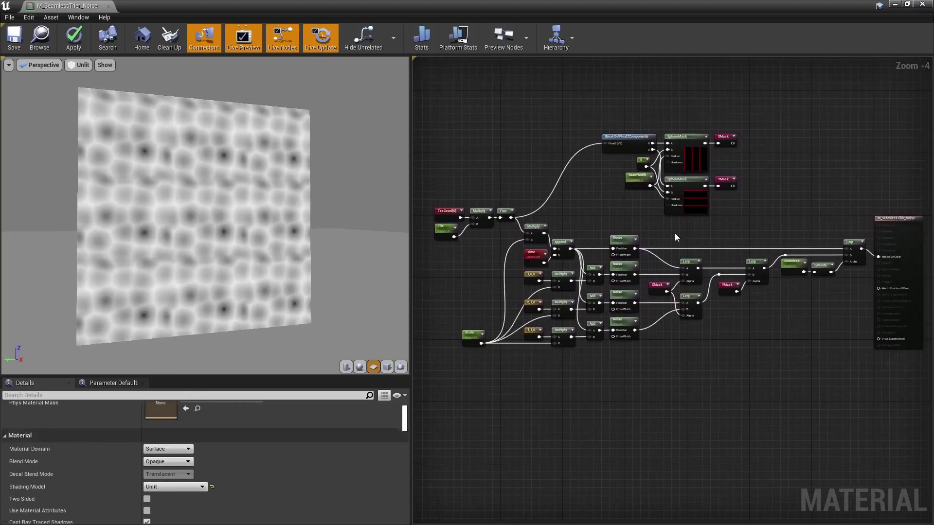